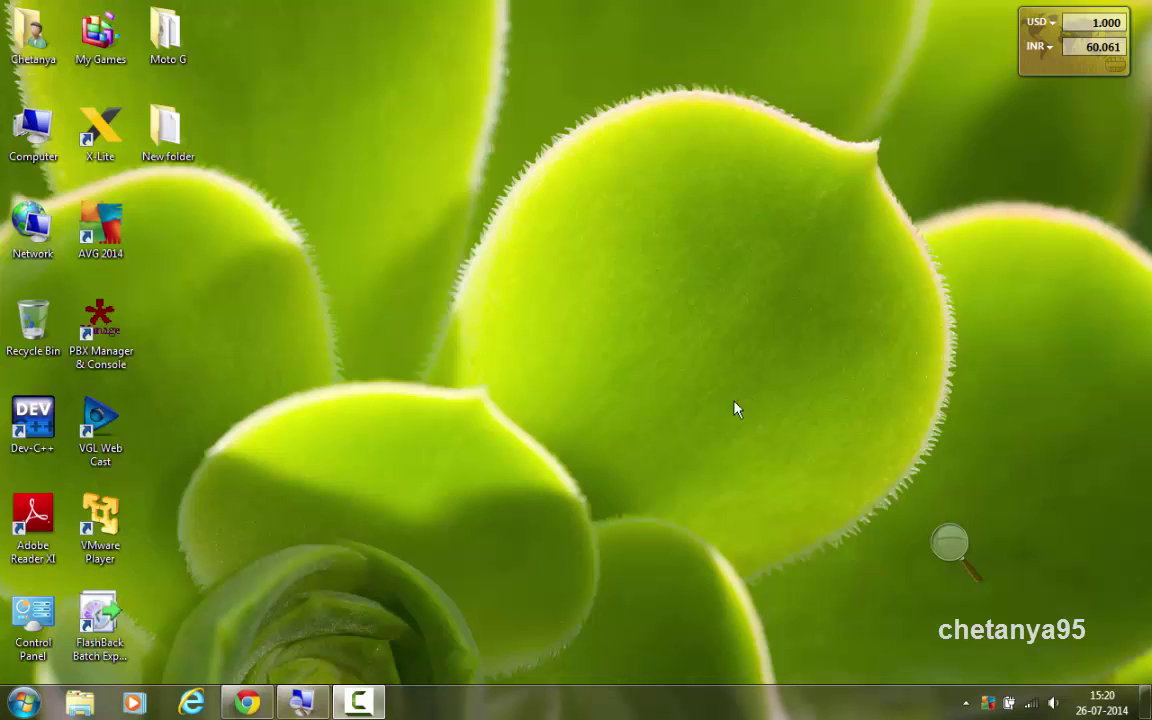
Step: Search the web for "patience" in Chrome and open the Wikipedia article on Patience
left_click(247, 703)
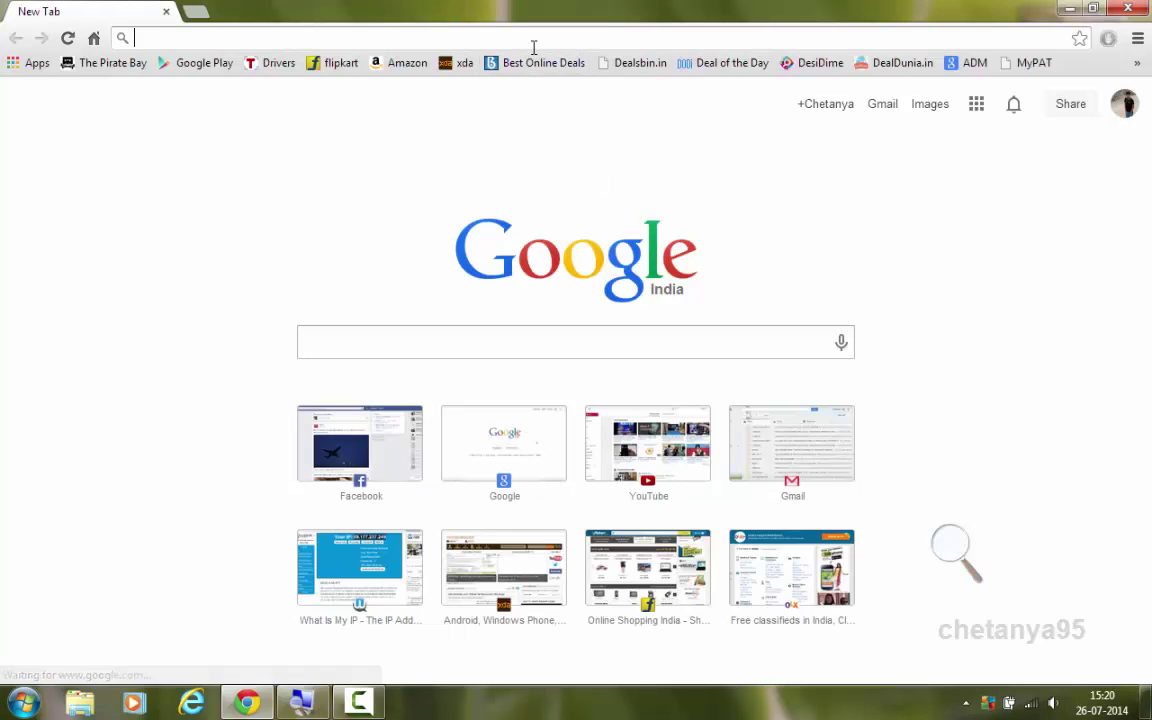
type("patience")
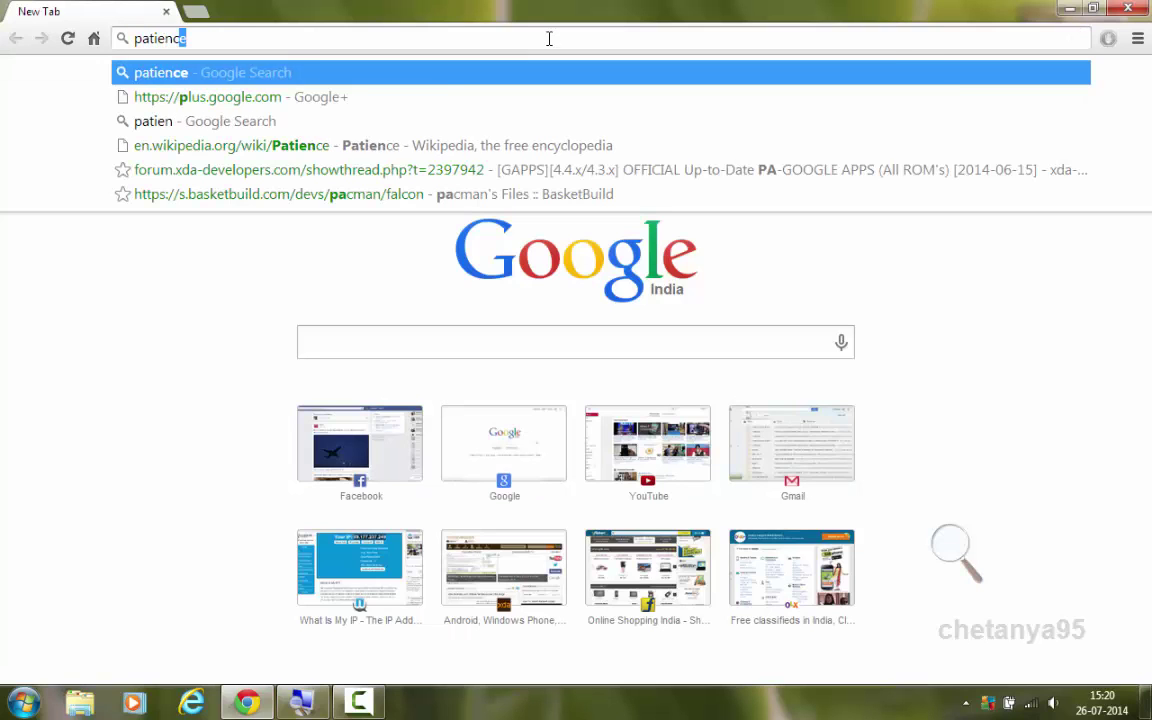
key("Return")
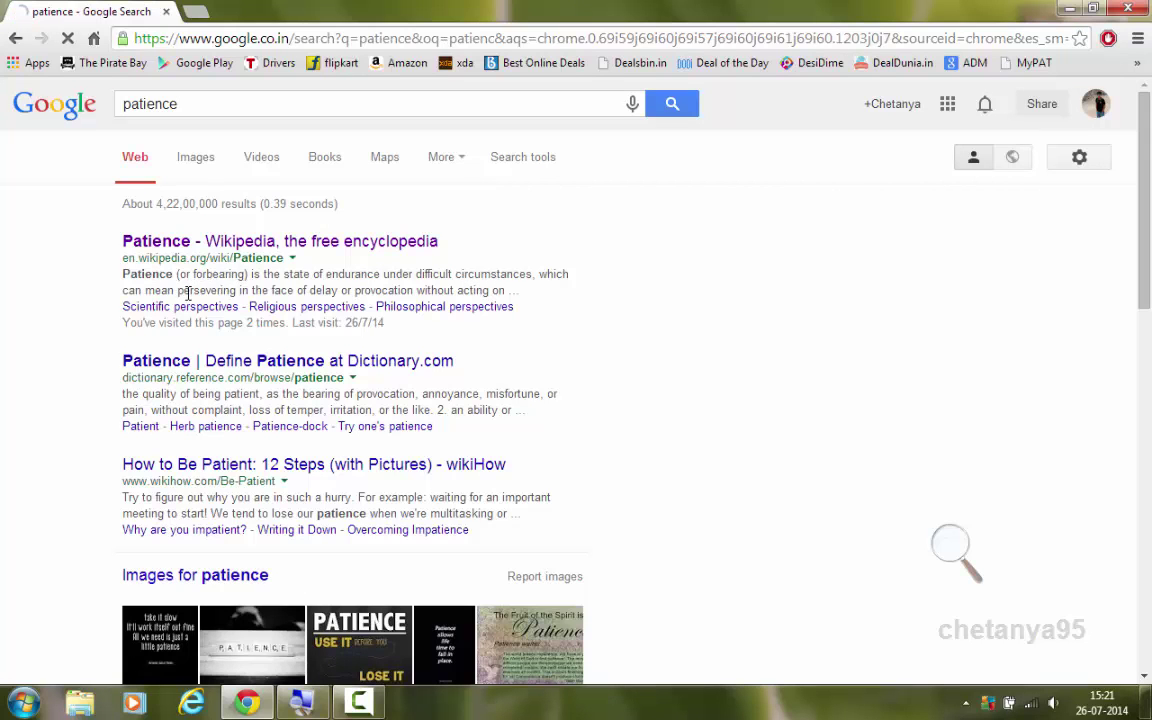
left_click(358, 244)
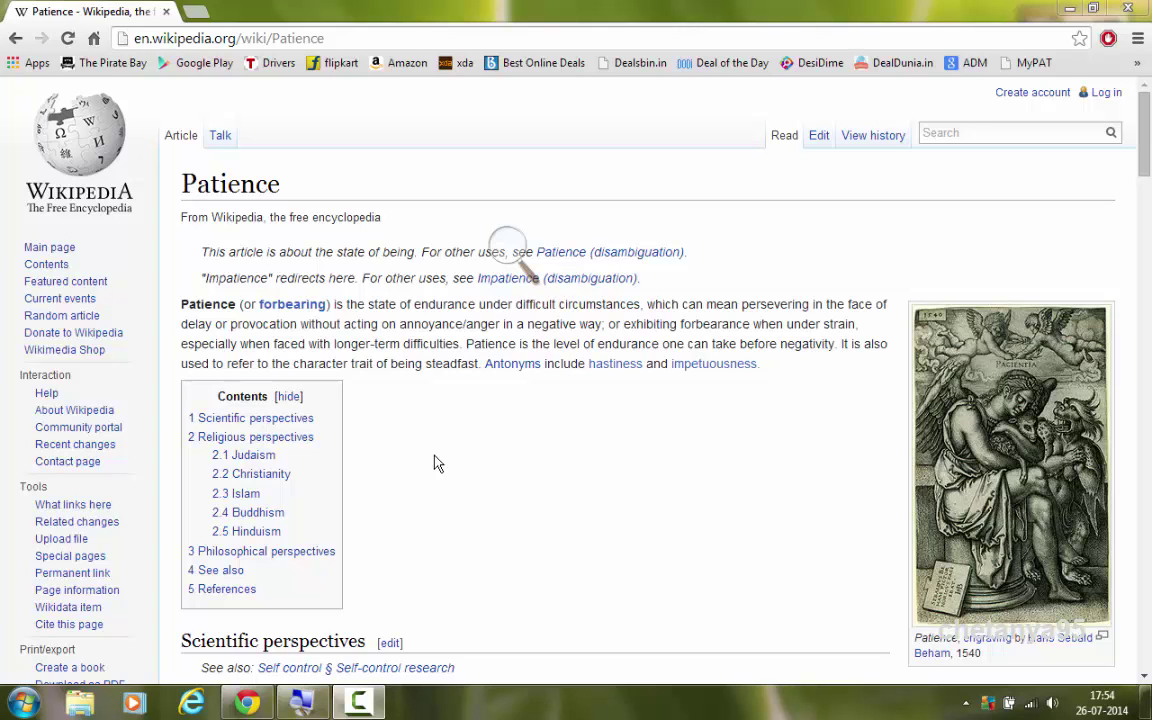
Step: Magnify the screen to 150% and search the web for steamcmd
left_click(292, 705)
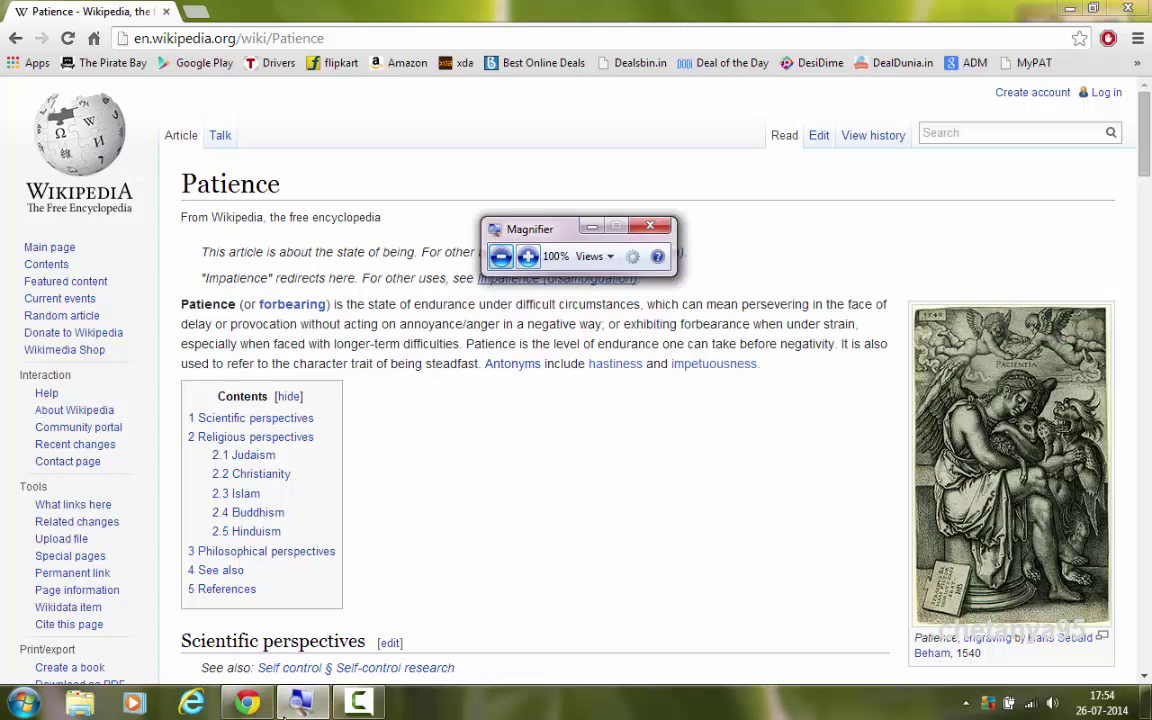
left_click(527, 256)
left_click(241, 30)
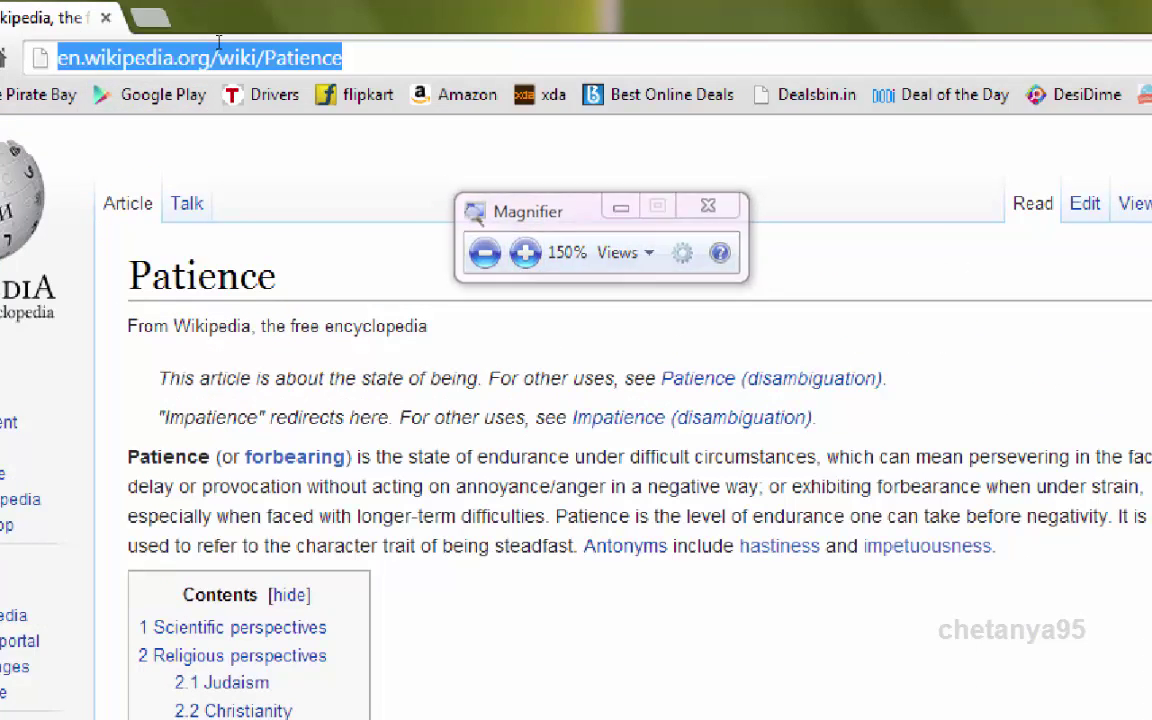
type("steamcmd")
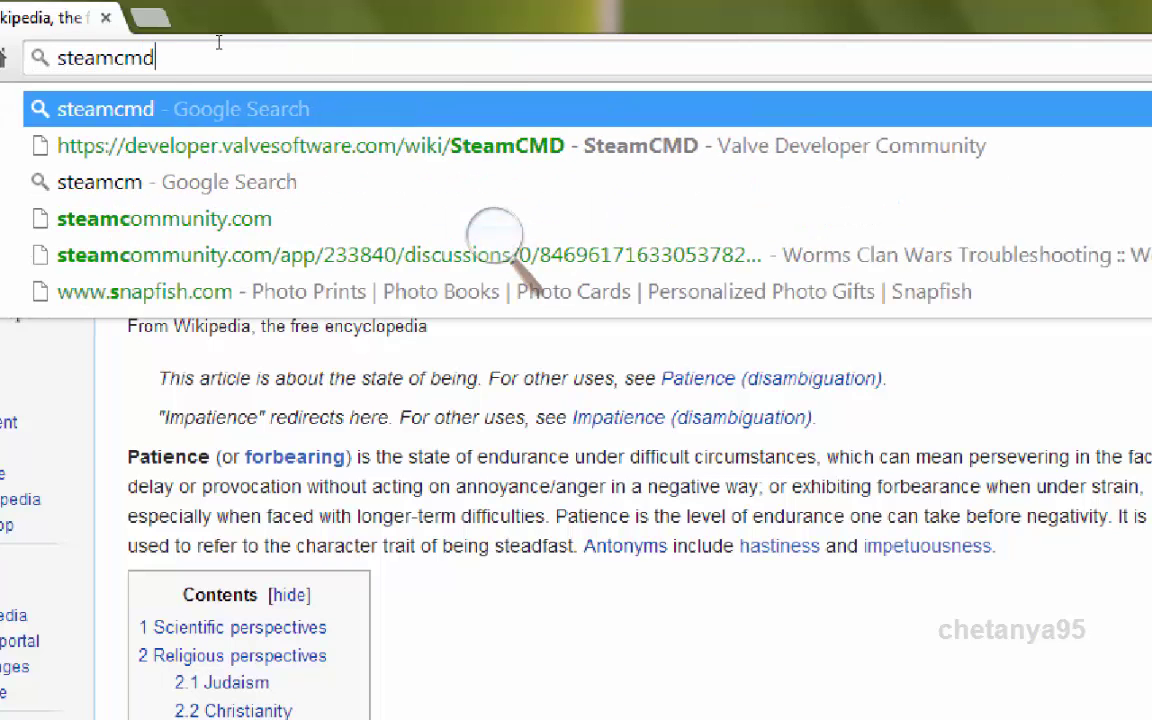
key("Return")
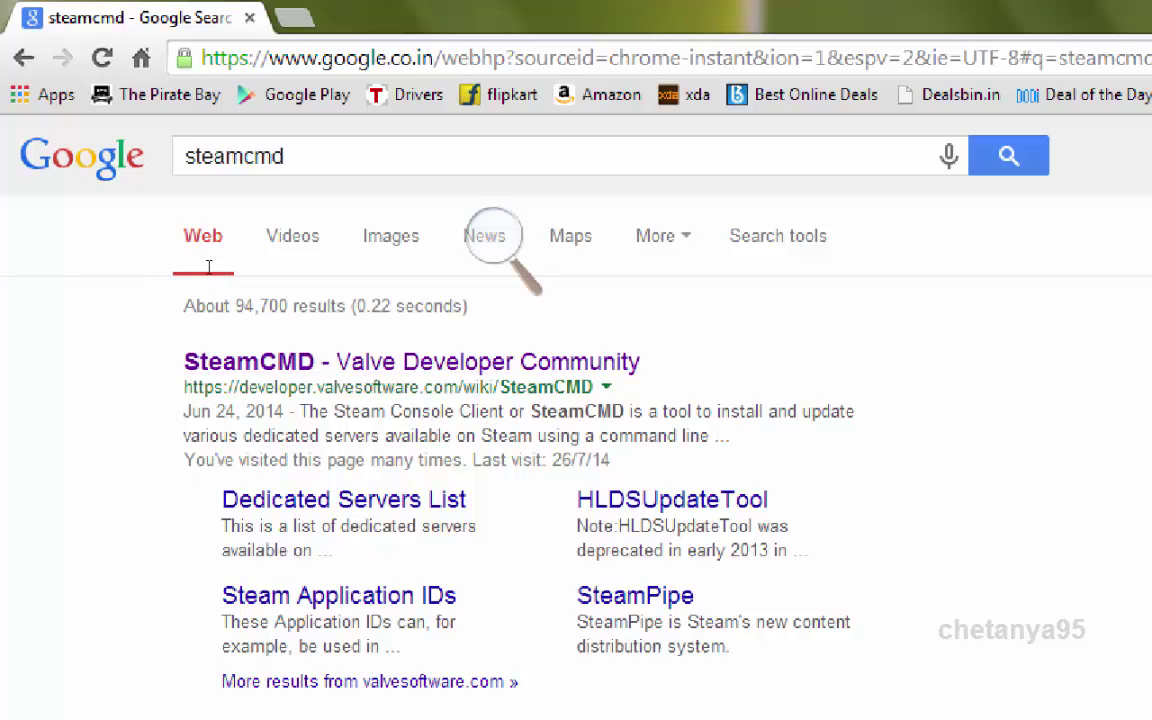
Step: Open the Valve Developer Community's SteamCMD page in a new tab and start downloading the Windows steamcmd.zip
left_click(228, 256)
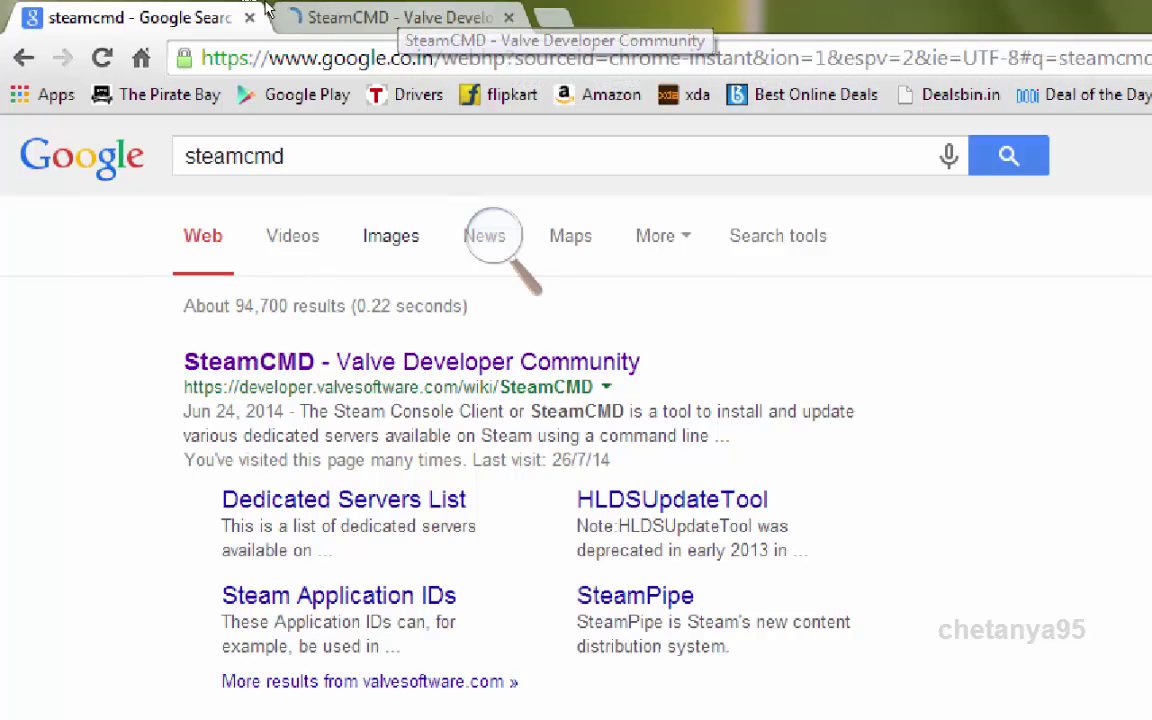
left_click(400, 17)
scroll(424, 404, "down", 1)
scroll(424, 404, "down", 10)
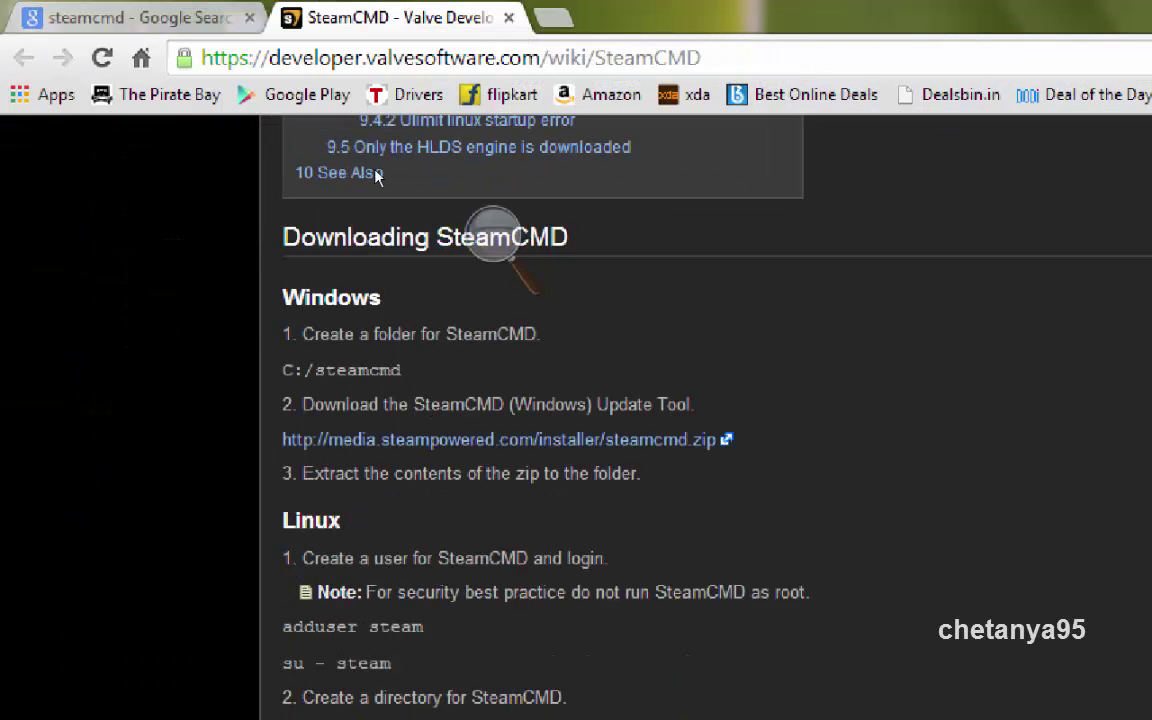
scroll(342, 213, "up", 1)
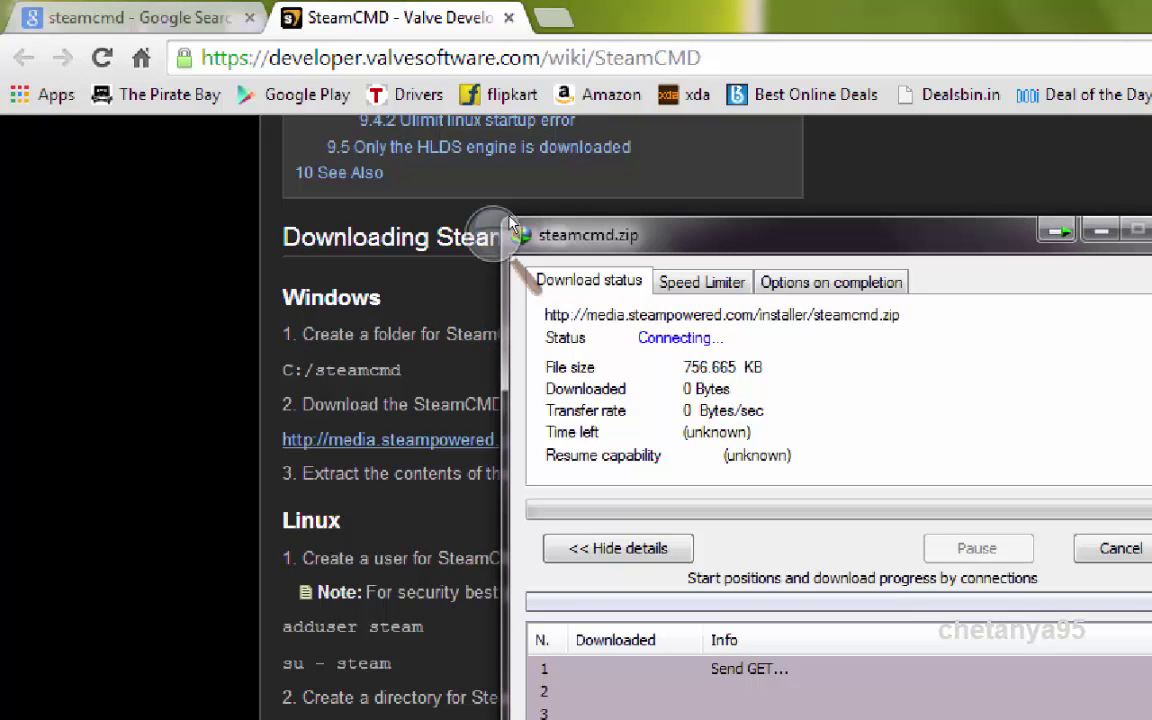
Step: Return the screen magnification to 100% and move the Magnifier away from the download details
left_click(493, 234)
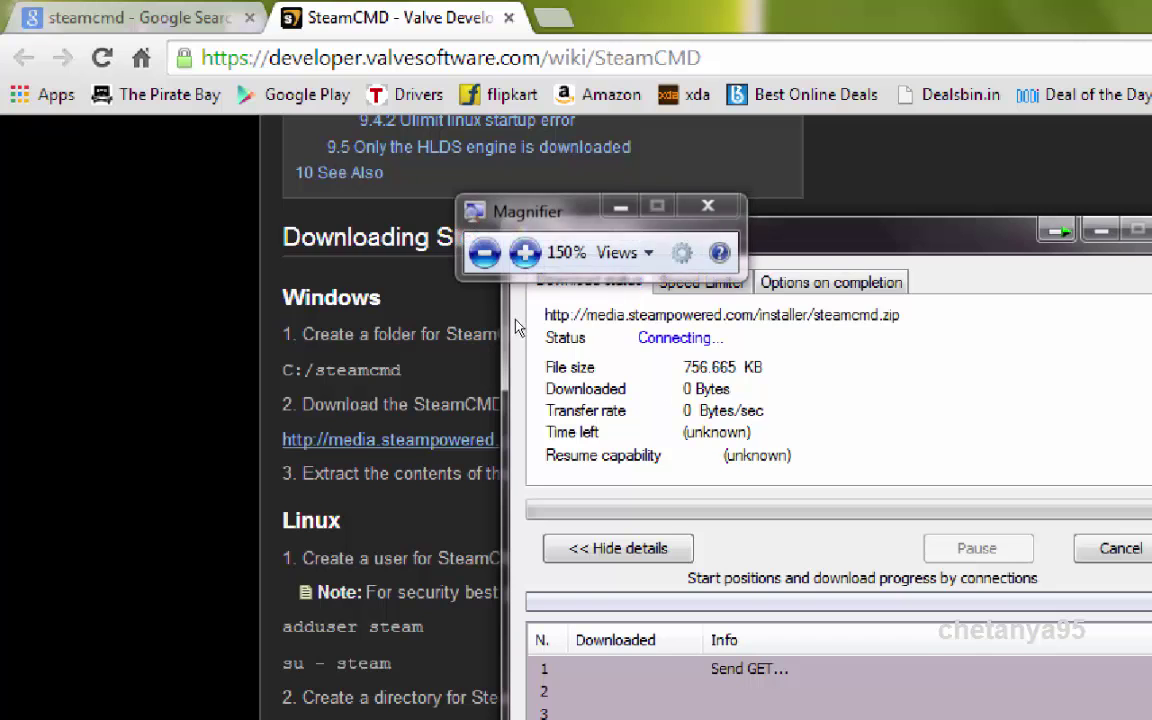
left_click(481, 249)
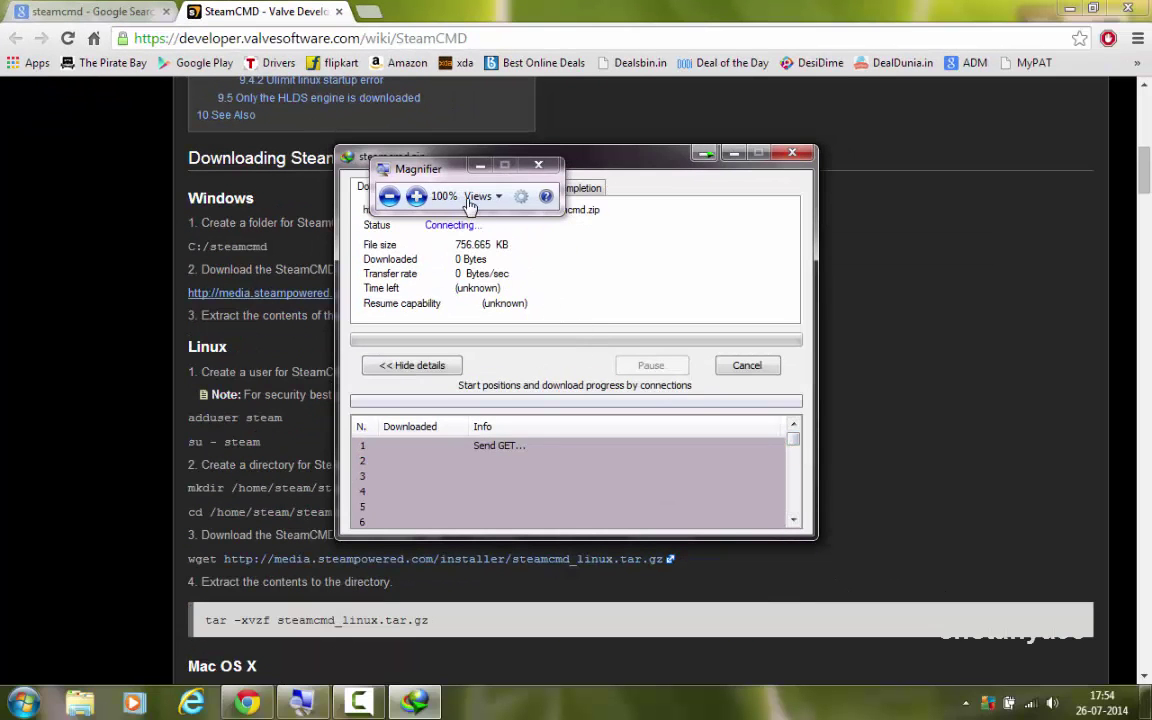
left_click_drag(437, 170, 766, 275)
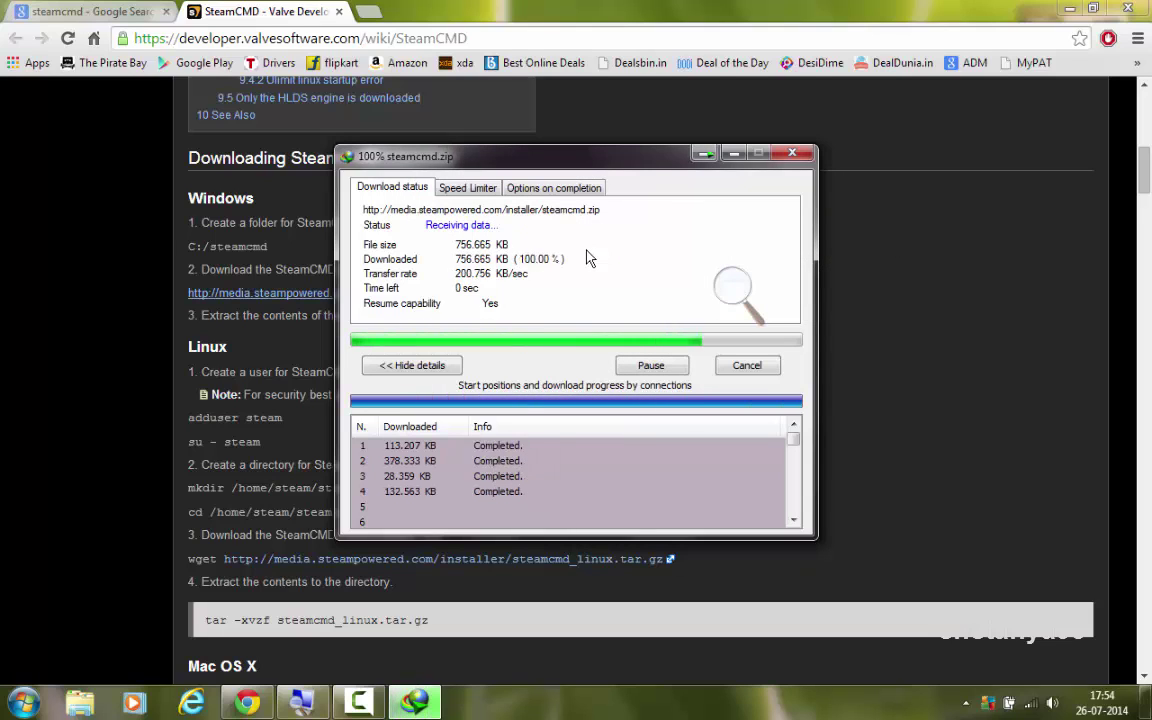
Step: Open the downloaded steamcmd.zip in WinRAR and extract it to a steamcmd folder on the desktop
left_click(425, 408)
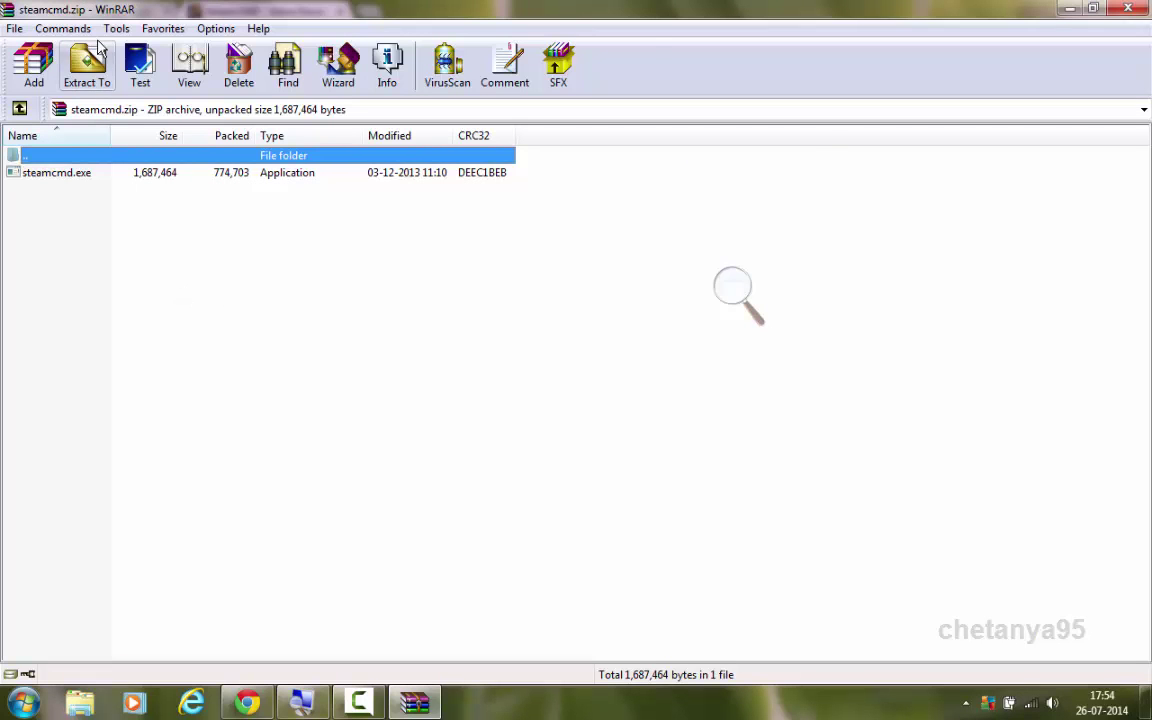
left_click(87, 65)
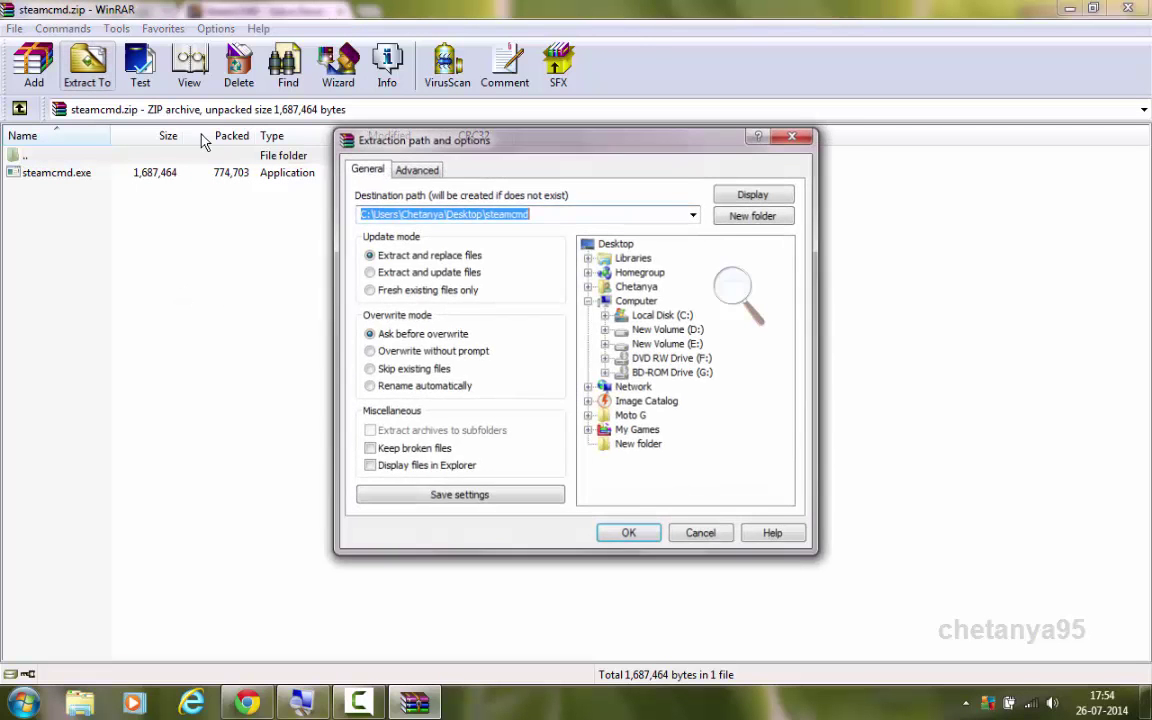
left_click(622, 536)
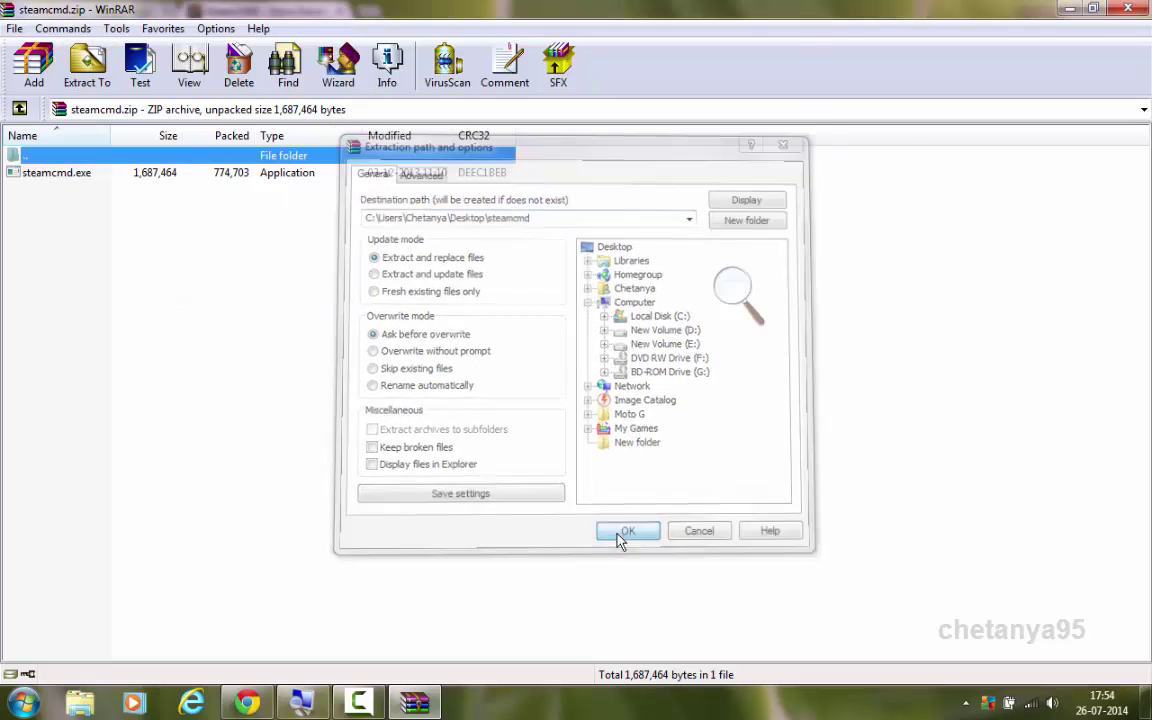
Step: Move the extracted steamcmd folder from the desktop to Local Disk (C:) and open it in a smaller window
left_click(1068, 9)
left_click(1068, 9)
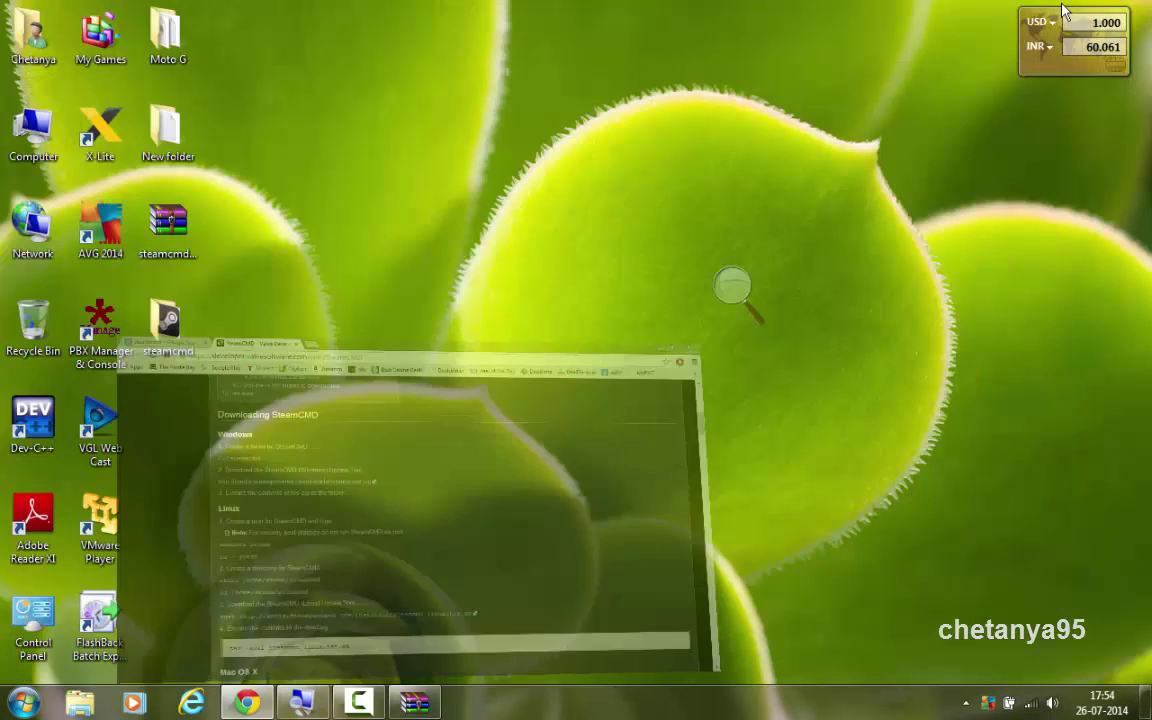
left_click(170, 325)
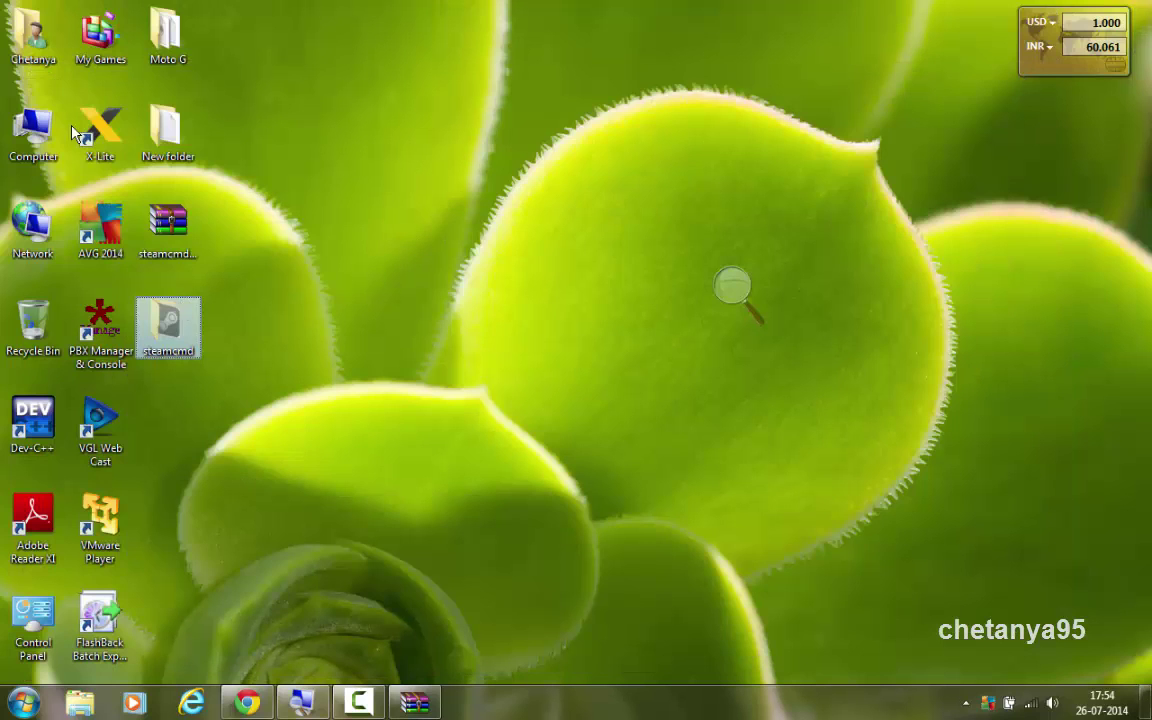
key("ctrl+x")
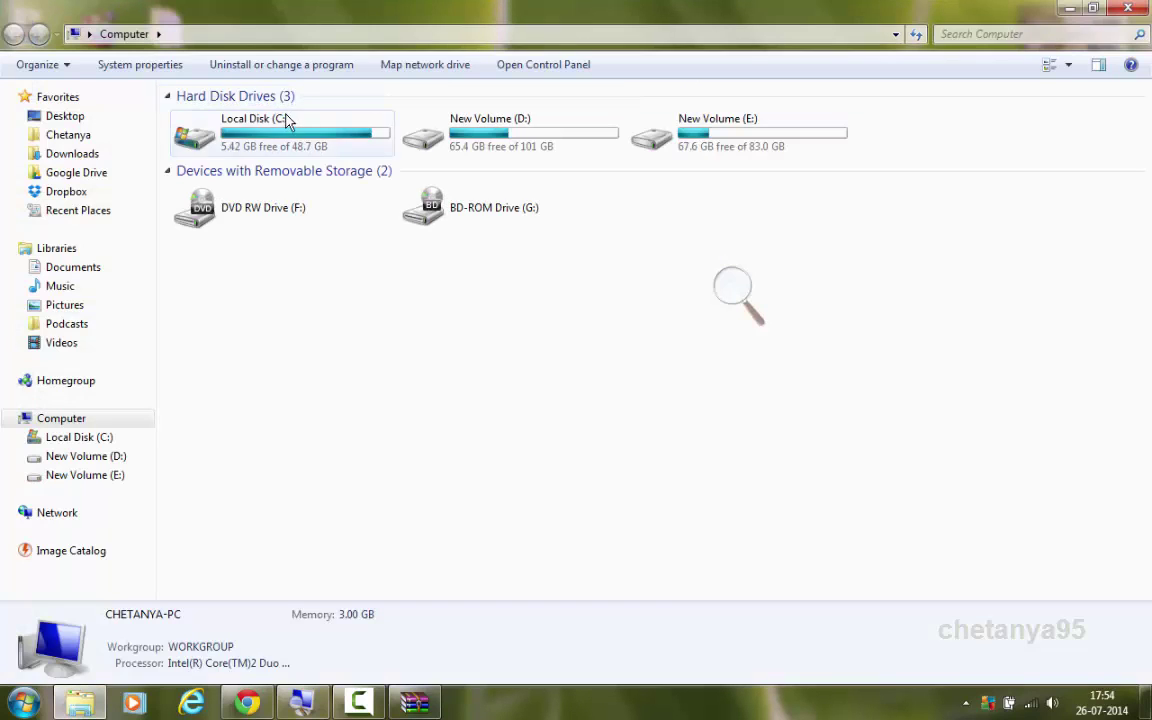
double_click(290, 121)
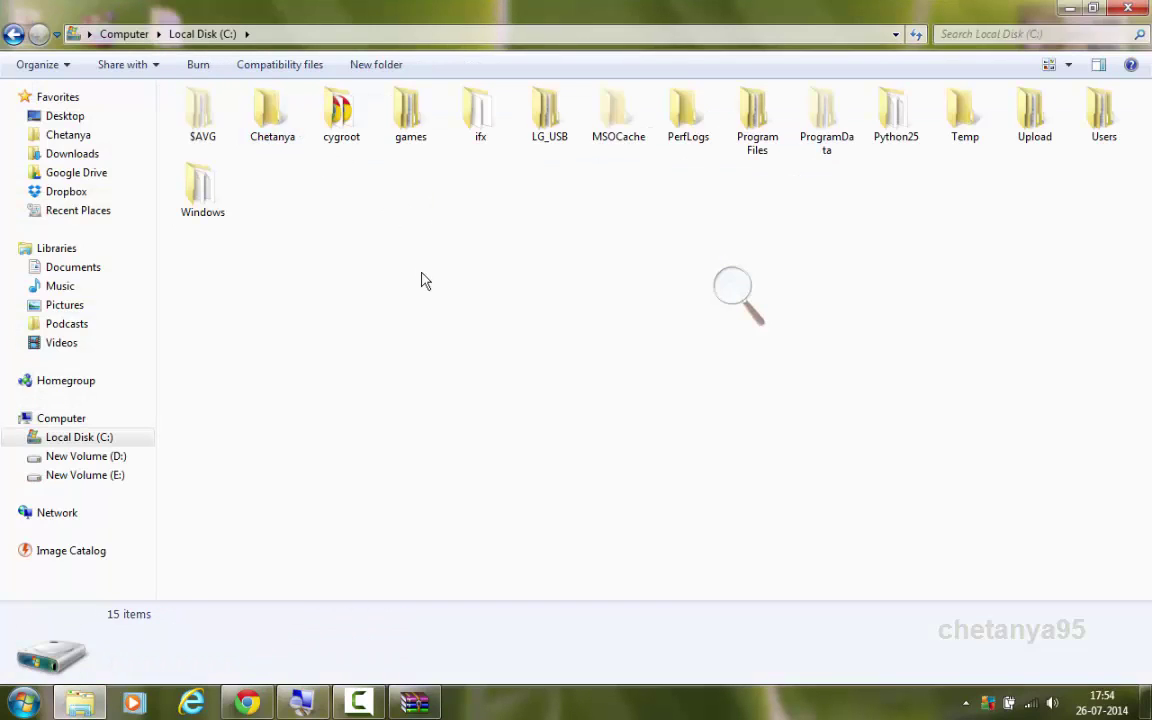
key("ctrl+v")
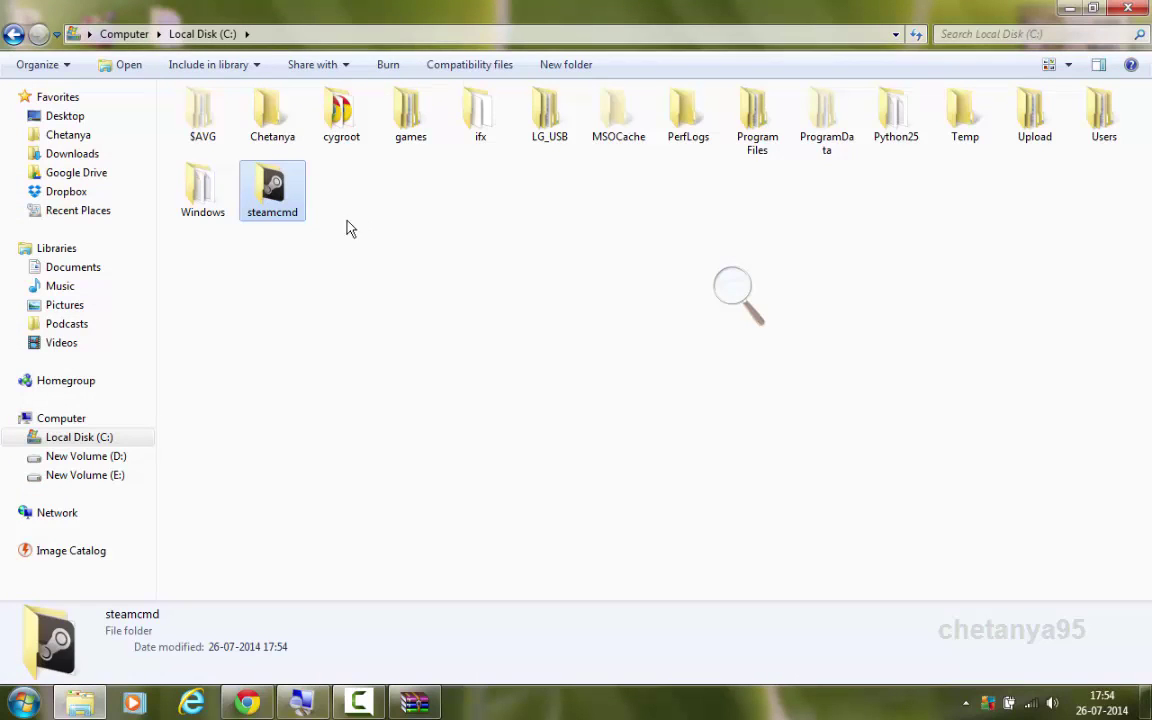
double_click(275, 190)
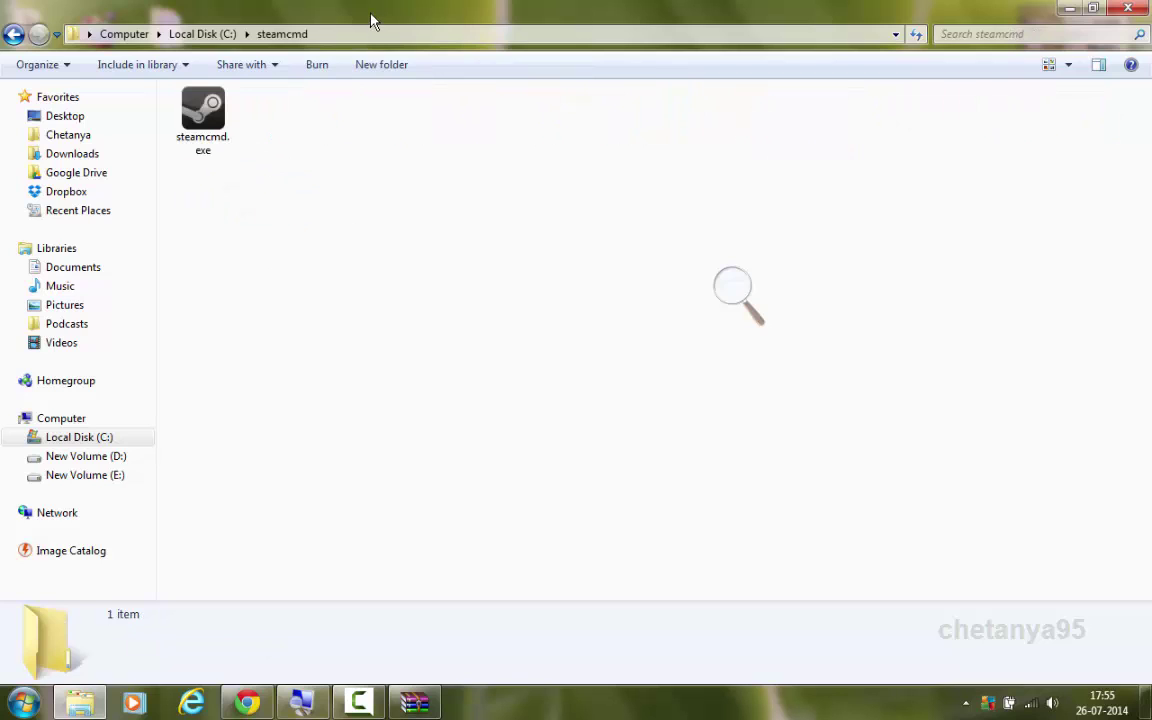
left_click_drag(373, 21, 693, 100)
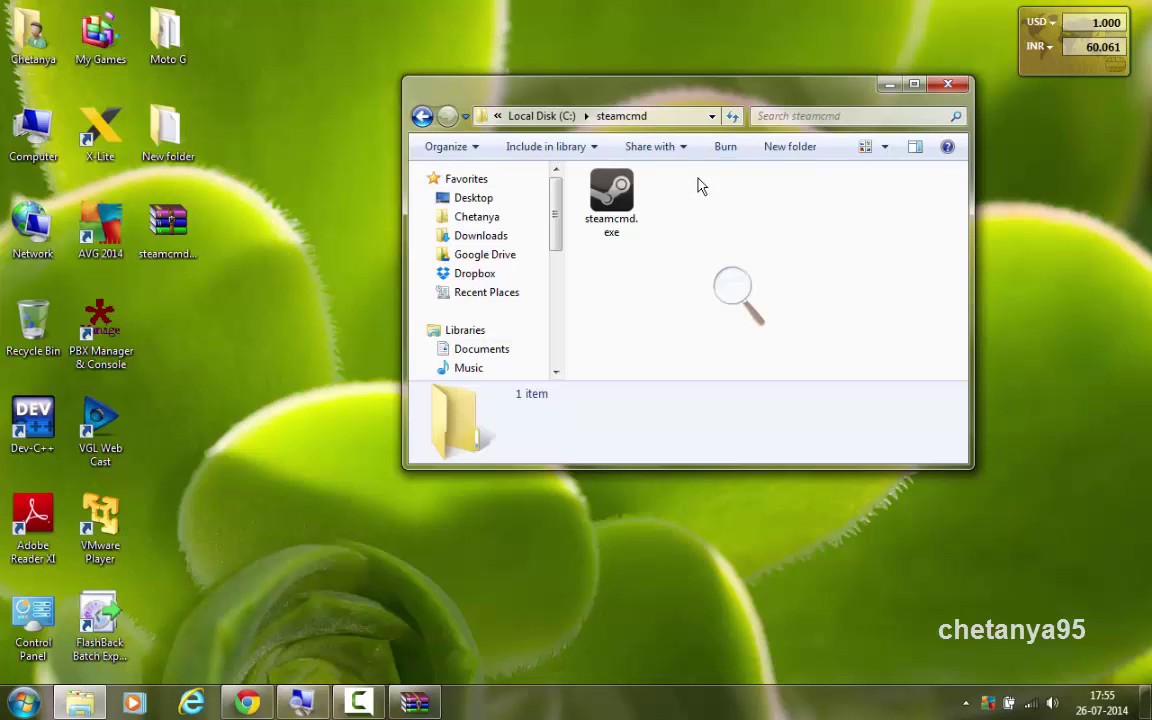
Step: Review hlds.txt from the desktop's New folder in Notepad and copy the file into C:\steamcmd
double_click(195, 160)
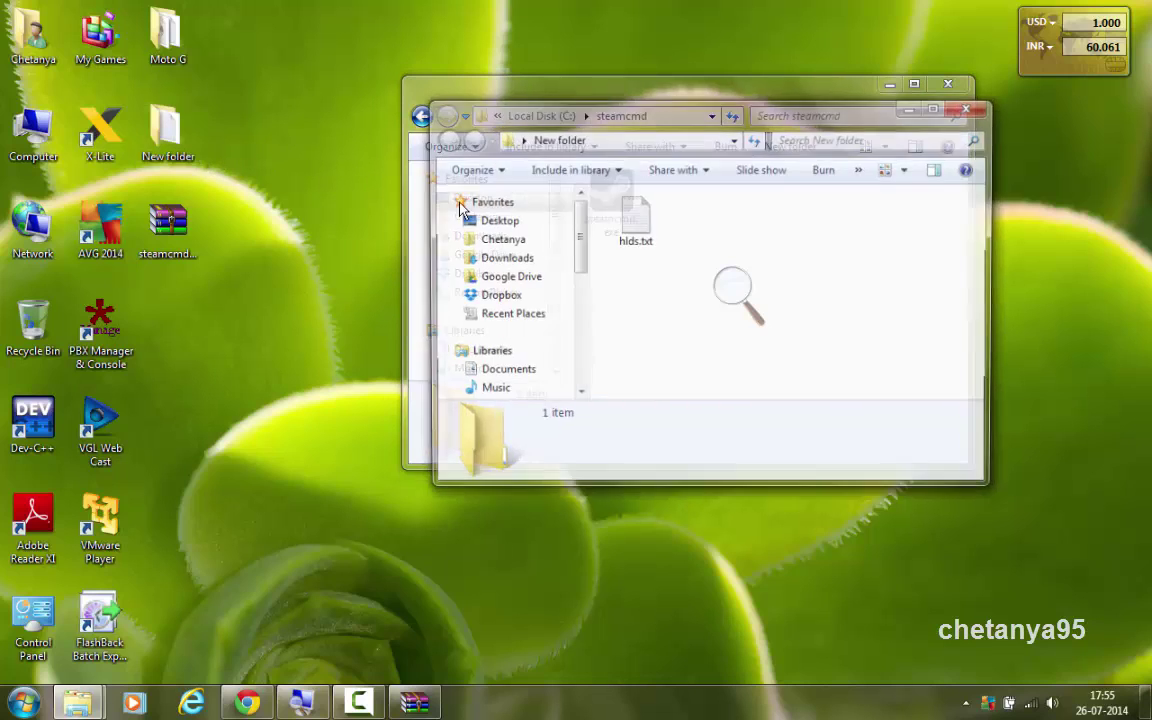
double_click(632, 240)
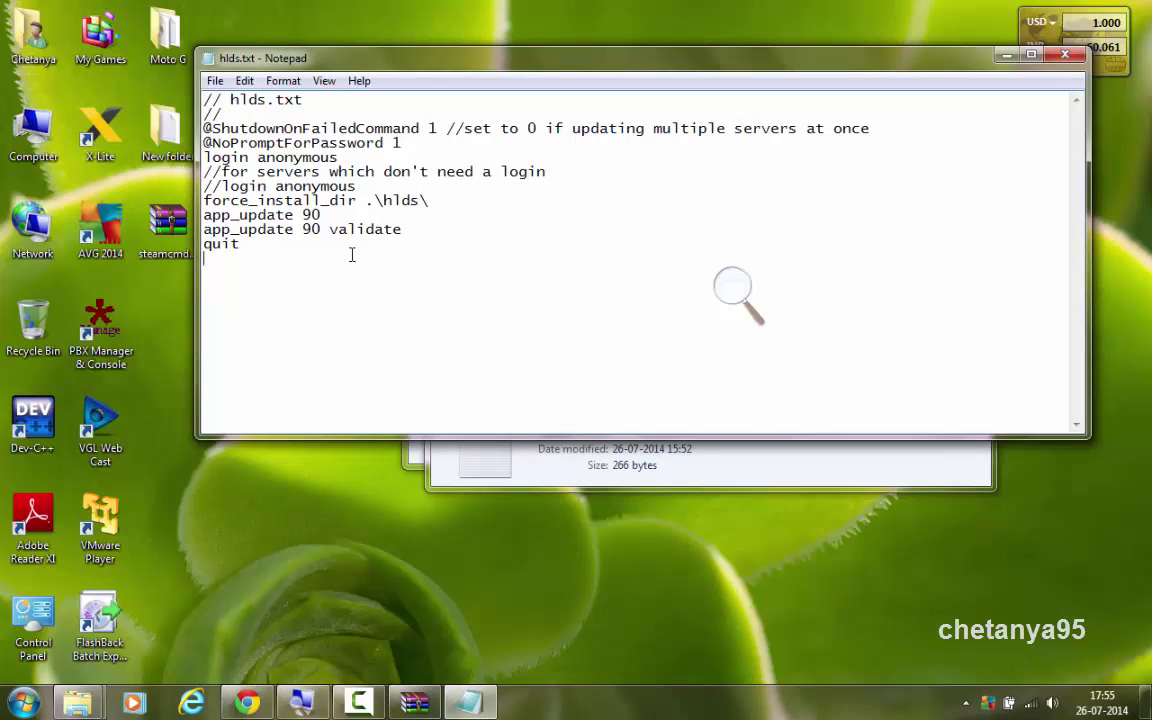
left_click_drag(352, 255, 303, 259)
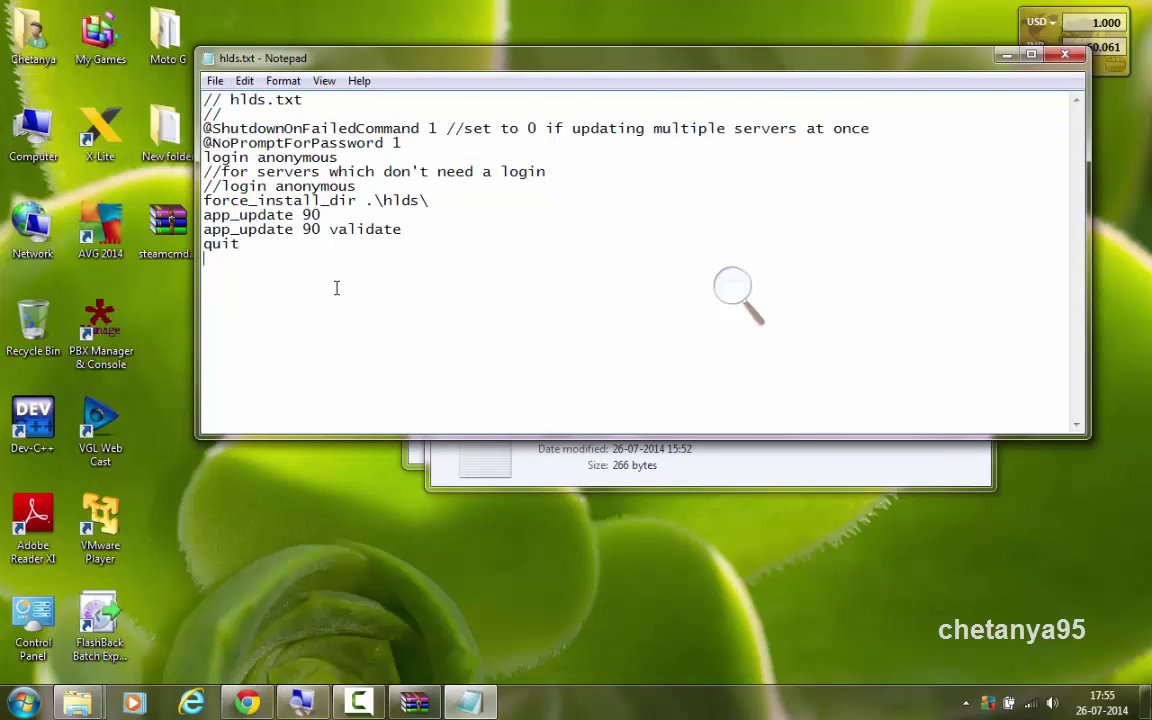
left_click(1066, 62)
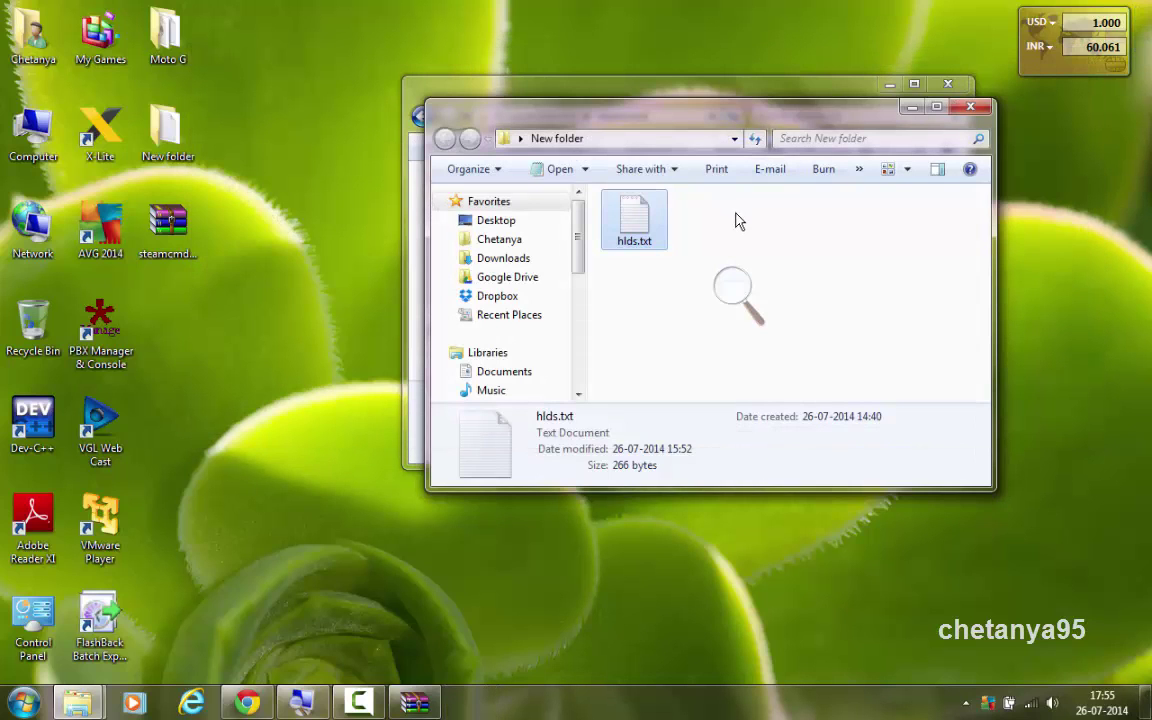
left_click(651, 80)
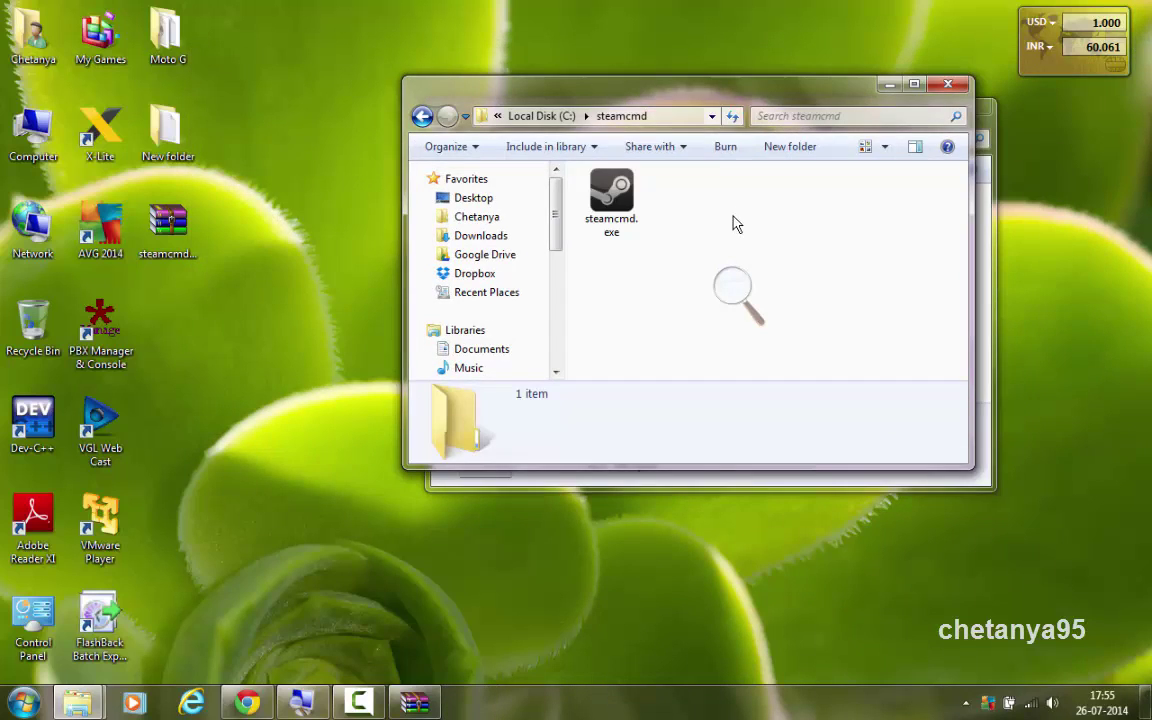
key("ctrl+v")
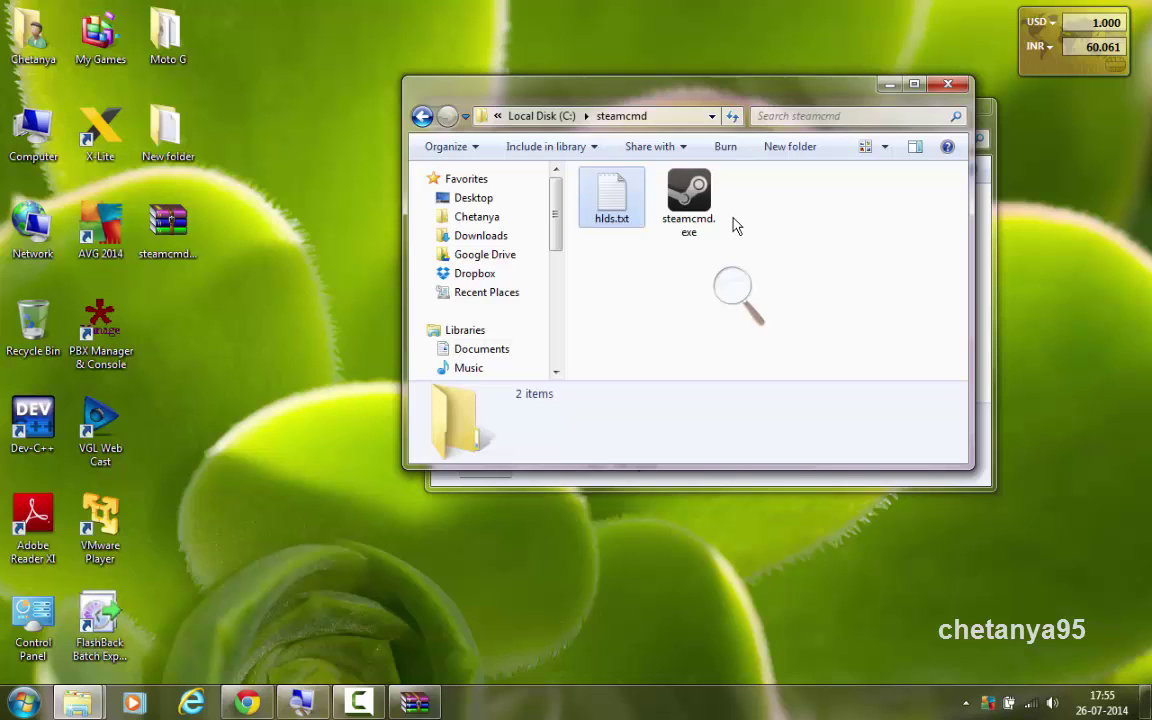
left_click(727, 224)
Step: Create a desktop shortcut for steamcmd.exe from the C:\steamcmd folder
left_click(684, 226)
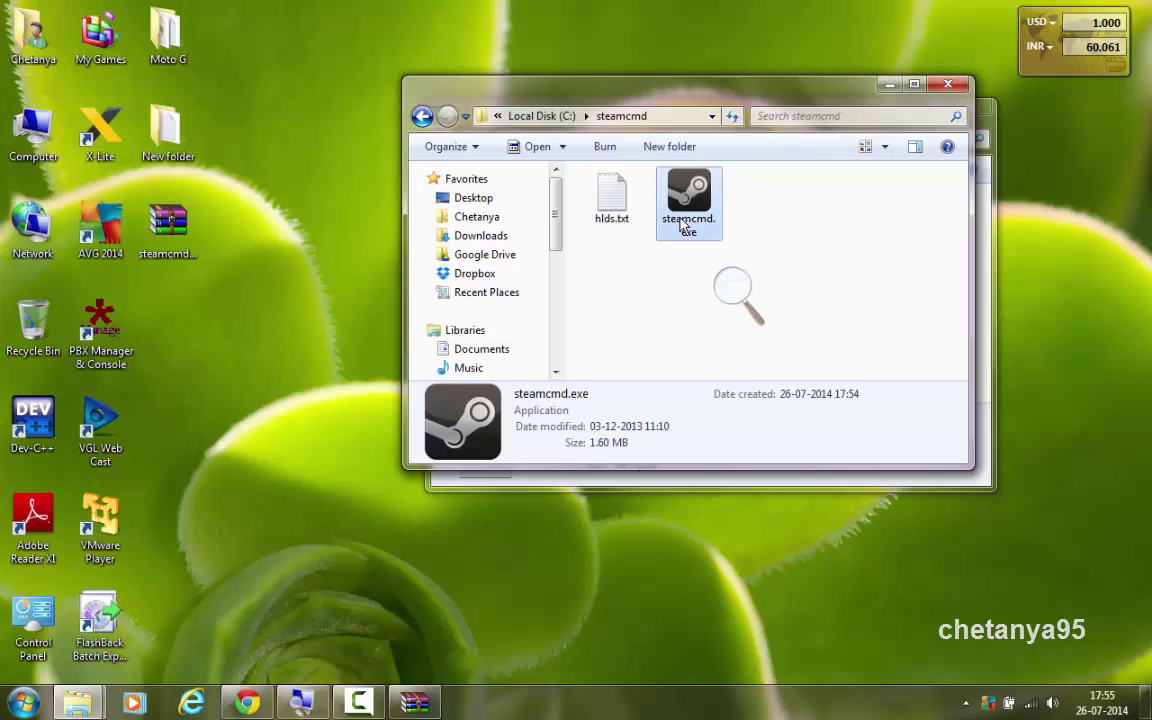
right_click(681, 219)
mouse_move(725, 514)
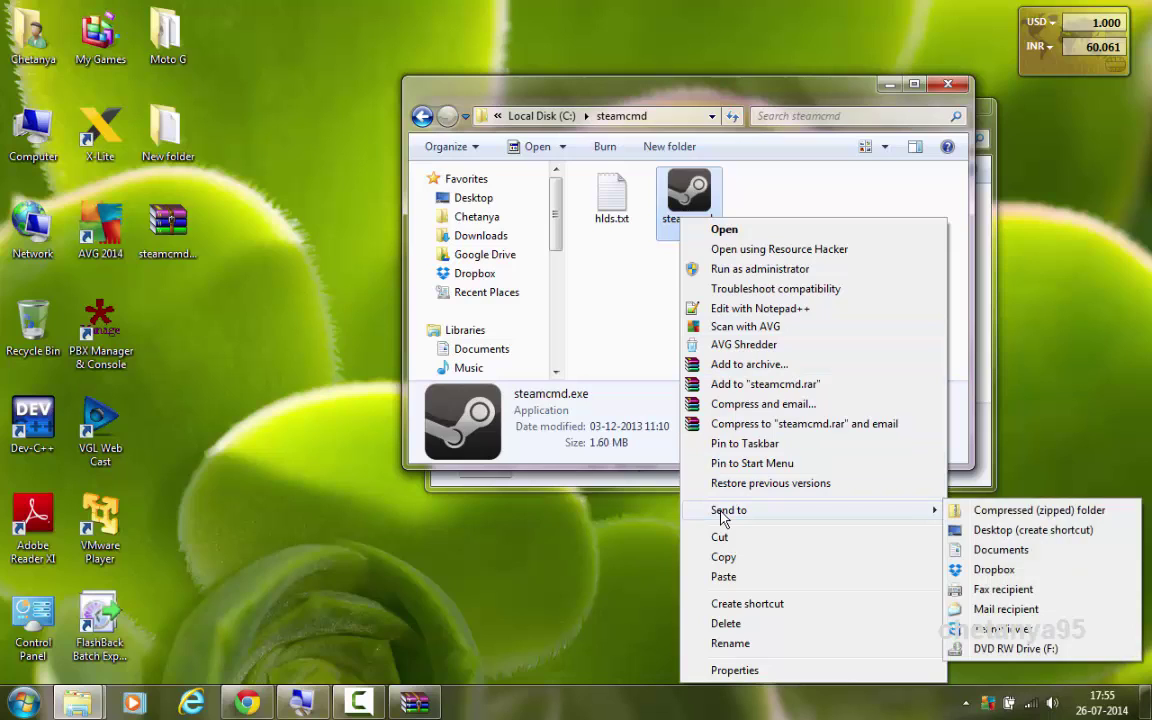
left_click(990, 530)
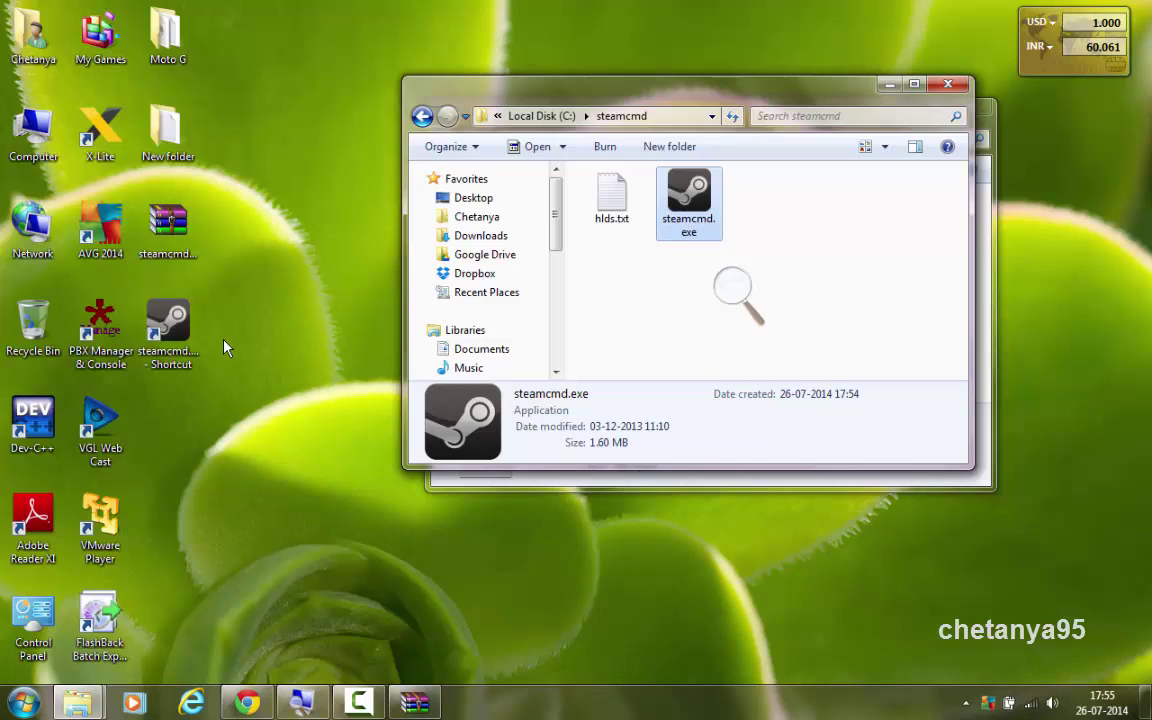
Step: Append +runscript hlds.txt to the target of the steamcmd.exe desktop shortcut and save its properties
right_click(178, 315)
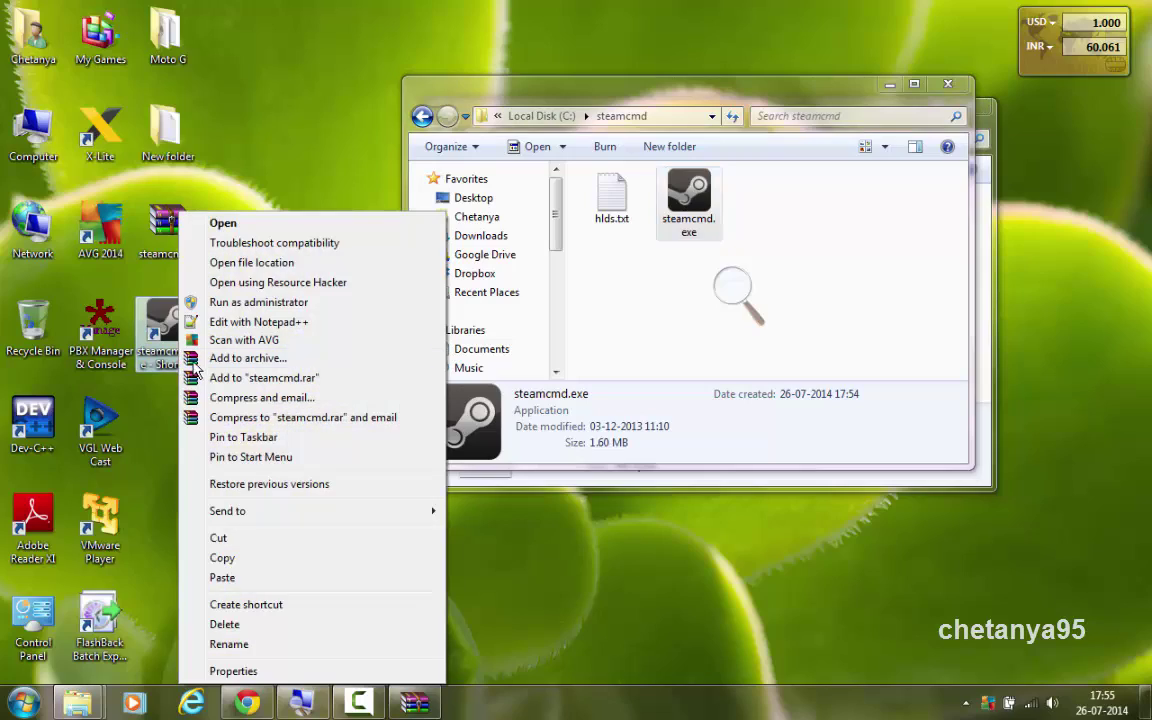
left_click(233, 671)
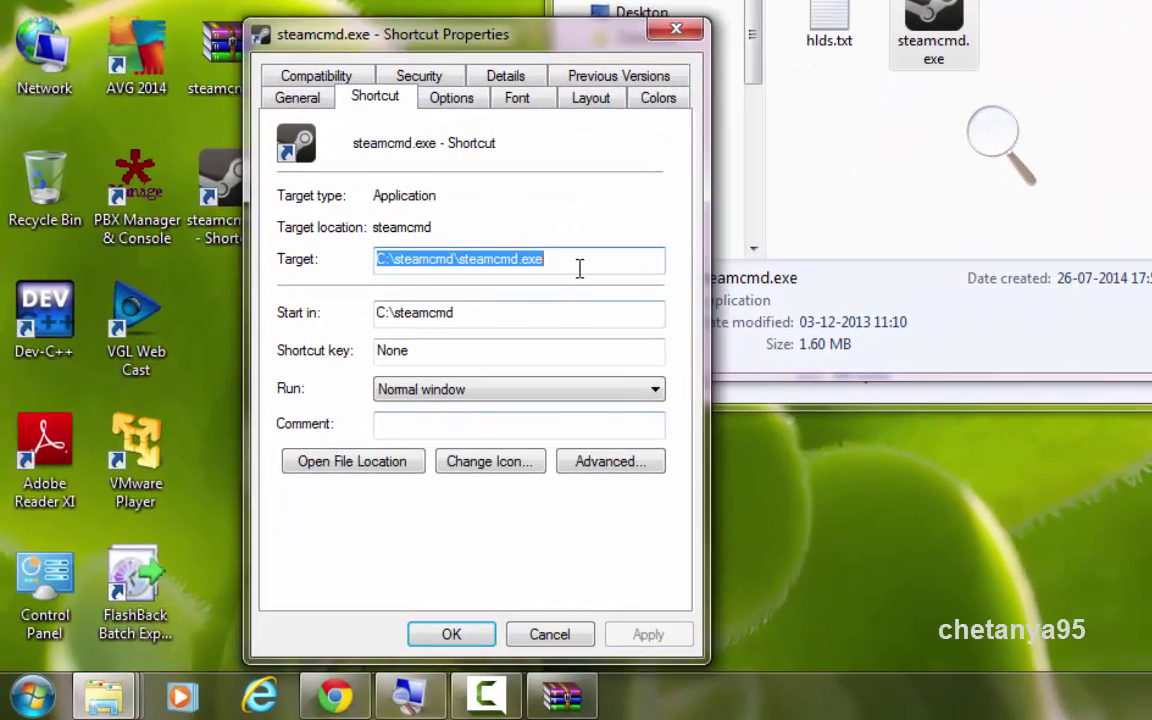
left_click(579, 268)
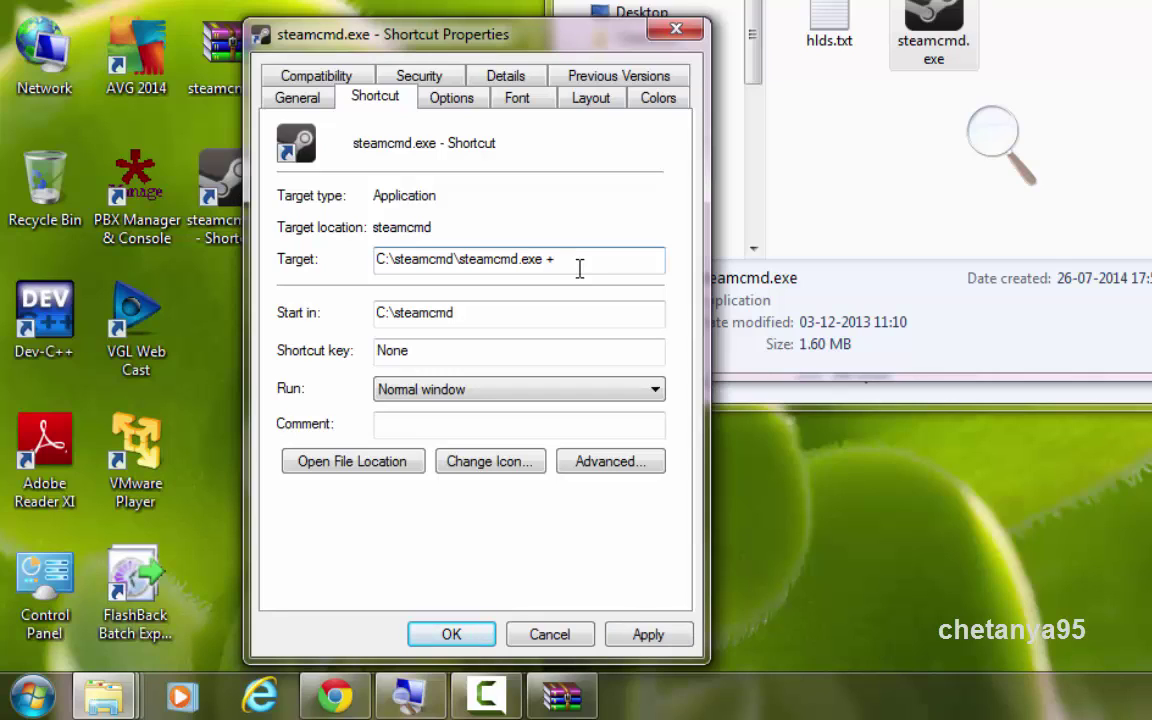
type("+runscript hlds.txt")
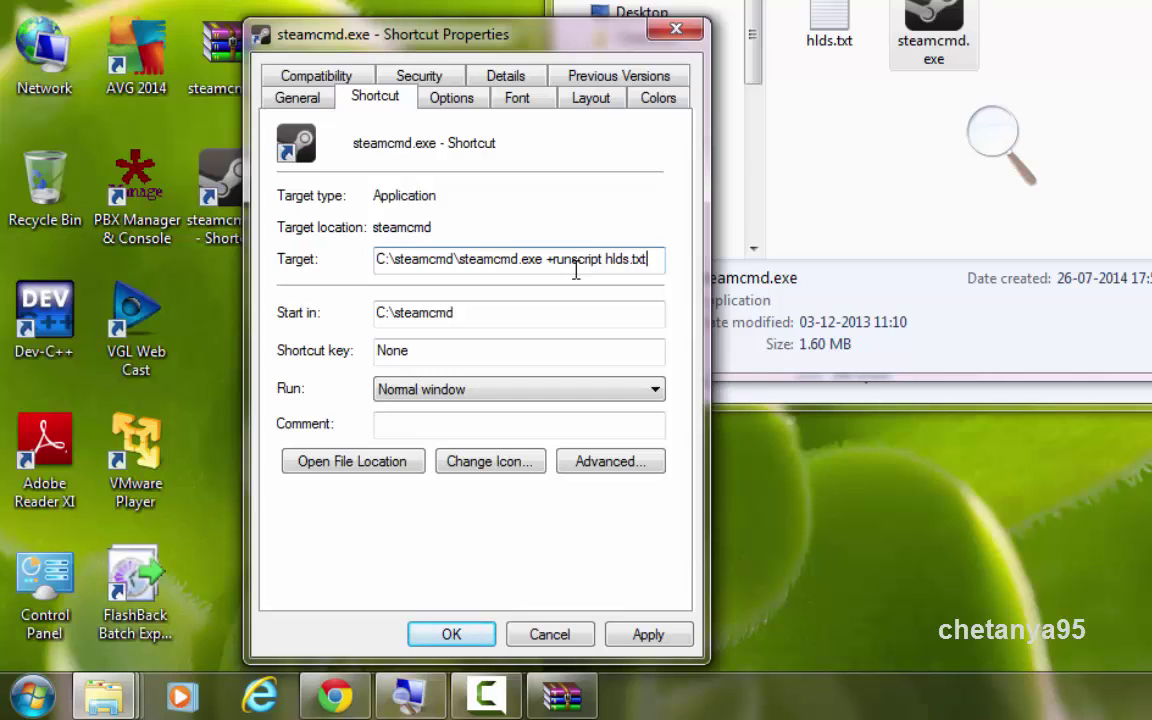
left_click(630, 638)
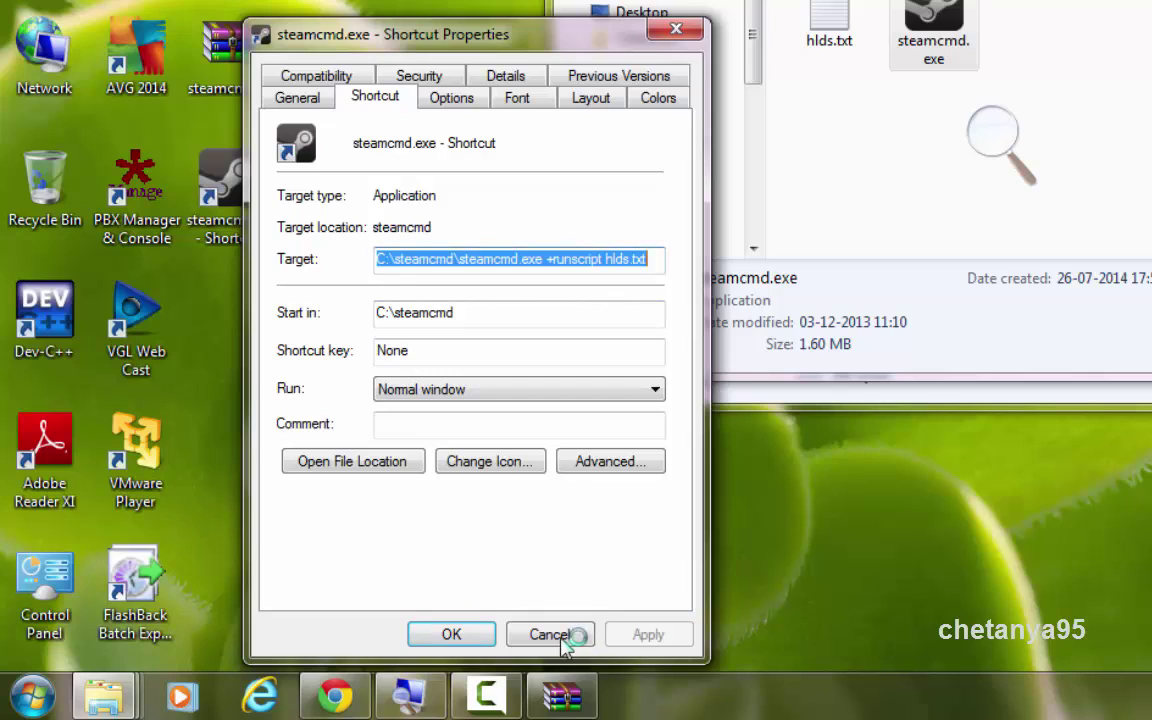
left_click(483, 640)
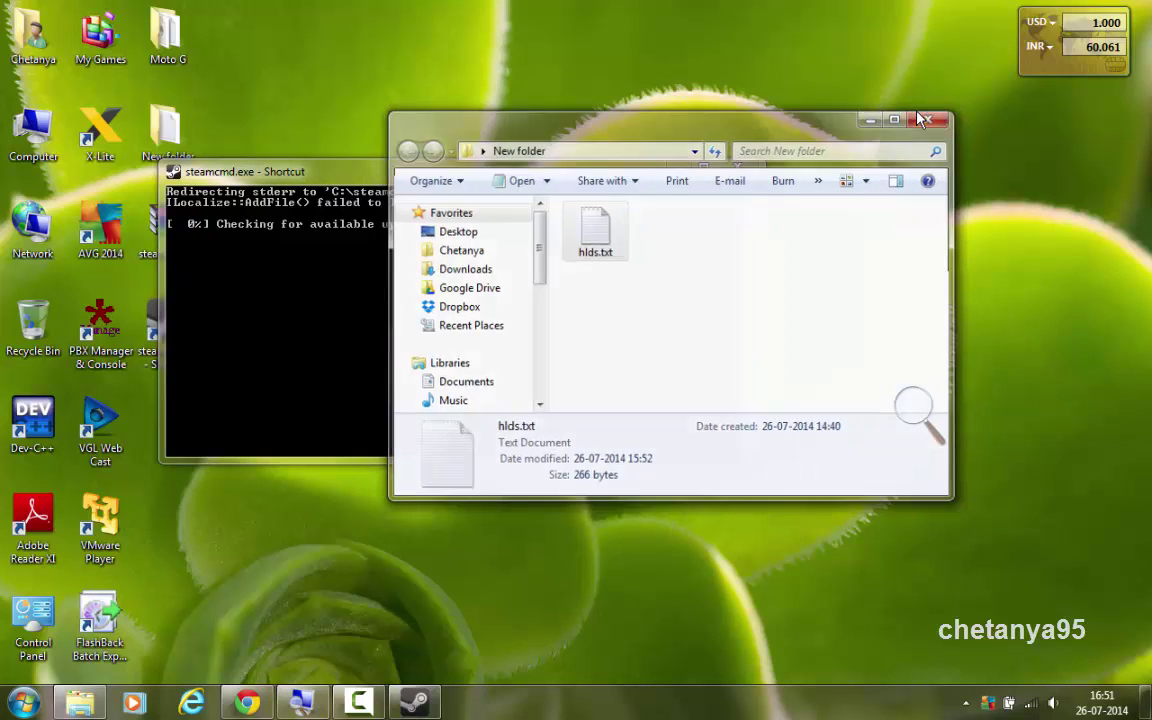
Step: Close the New folder window and magnify the SteamCMD console to follow its update download
left_click(922, 119)
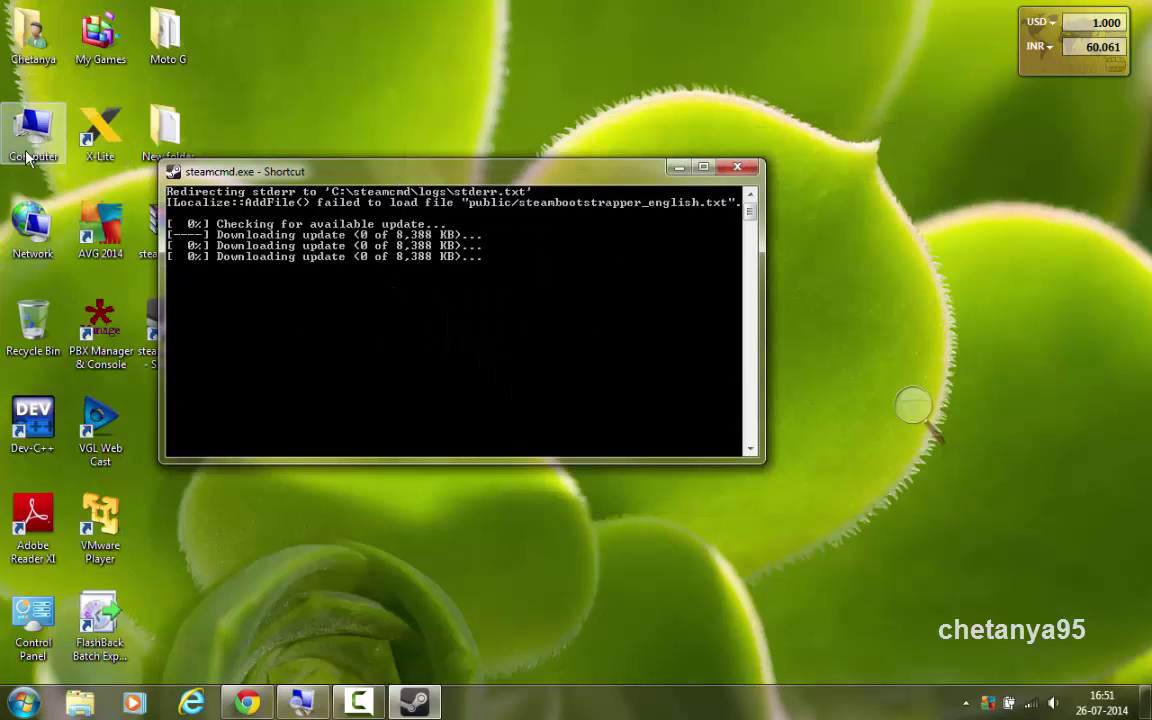
double_click(28, 156)
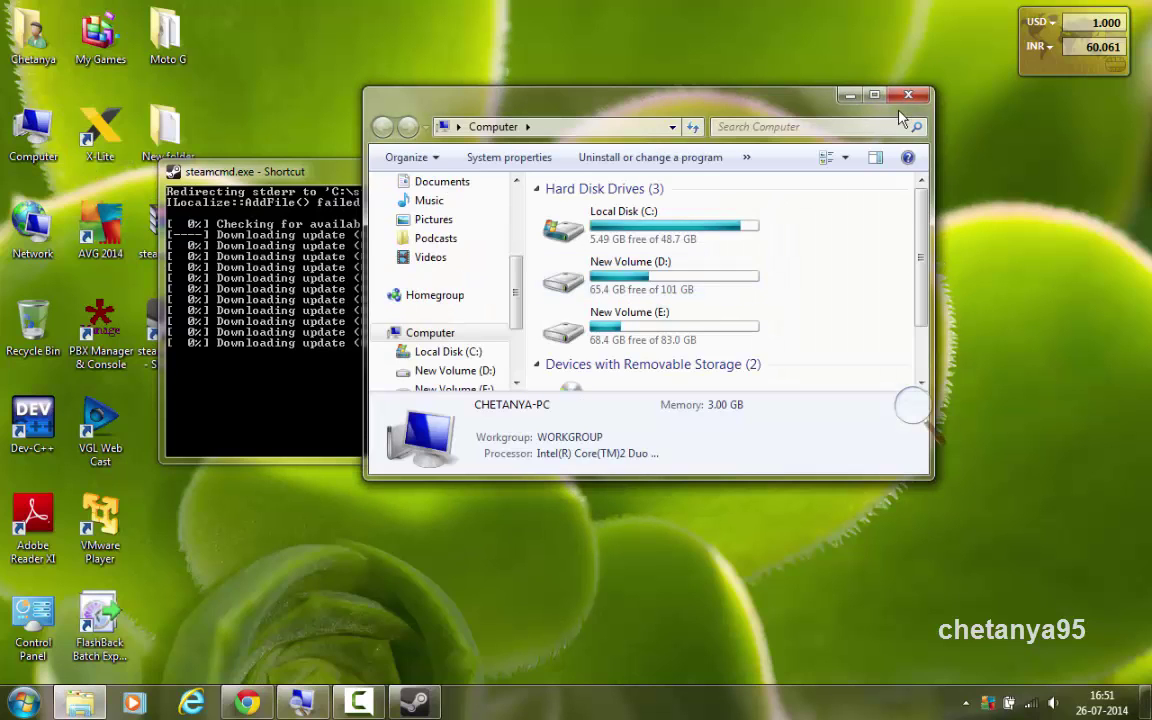
left_click(900, 100)
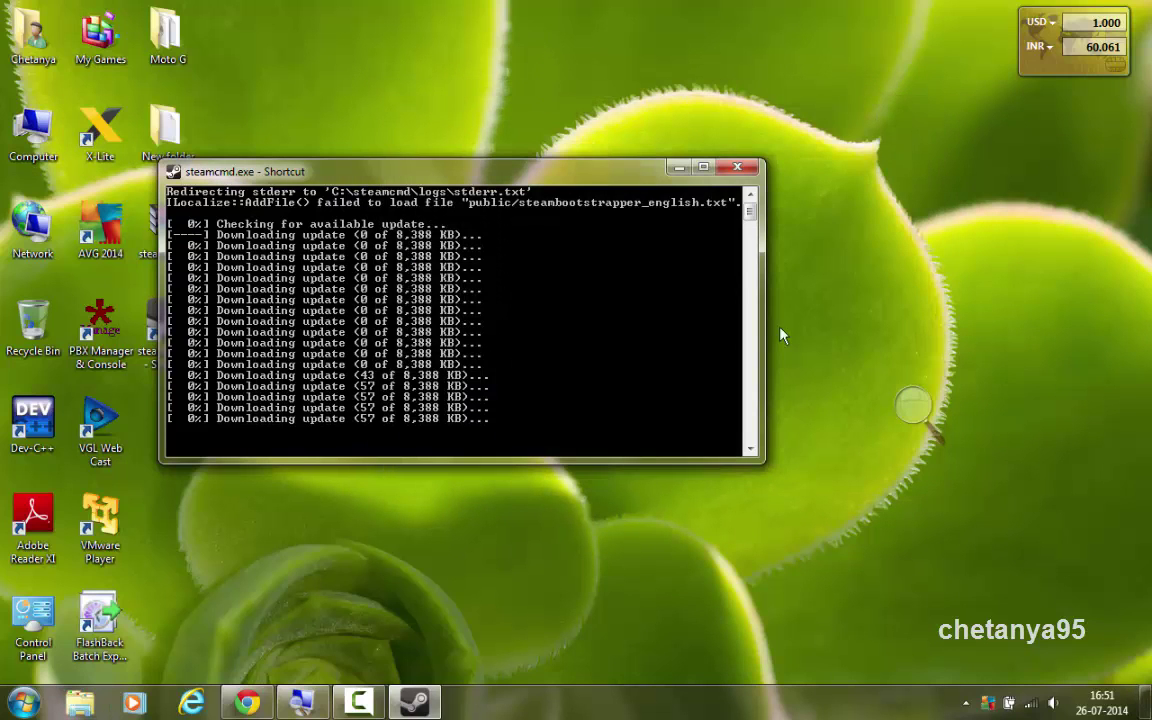
left_click(918, 405)
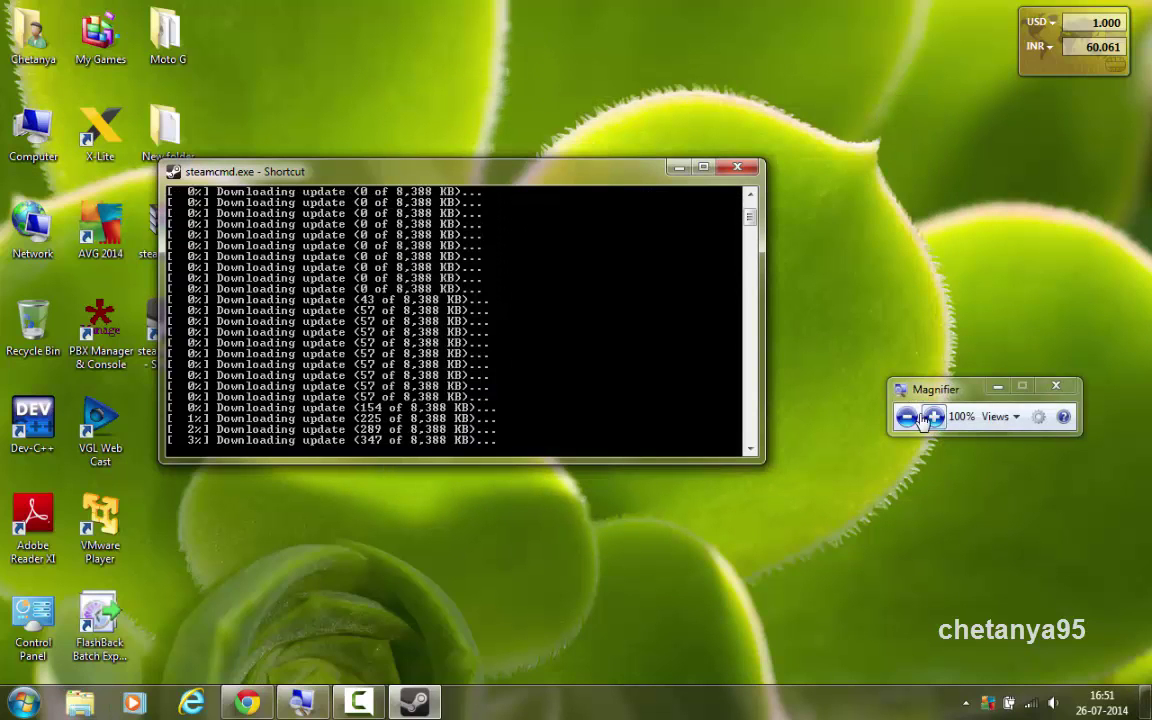
left_click(933, 418)
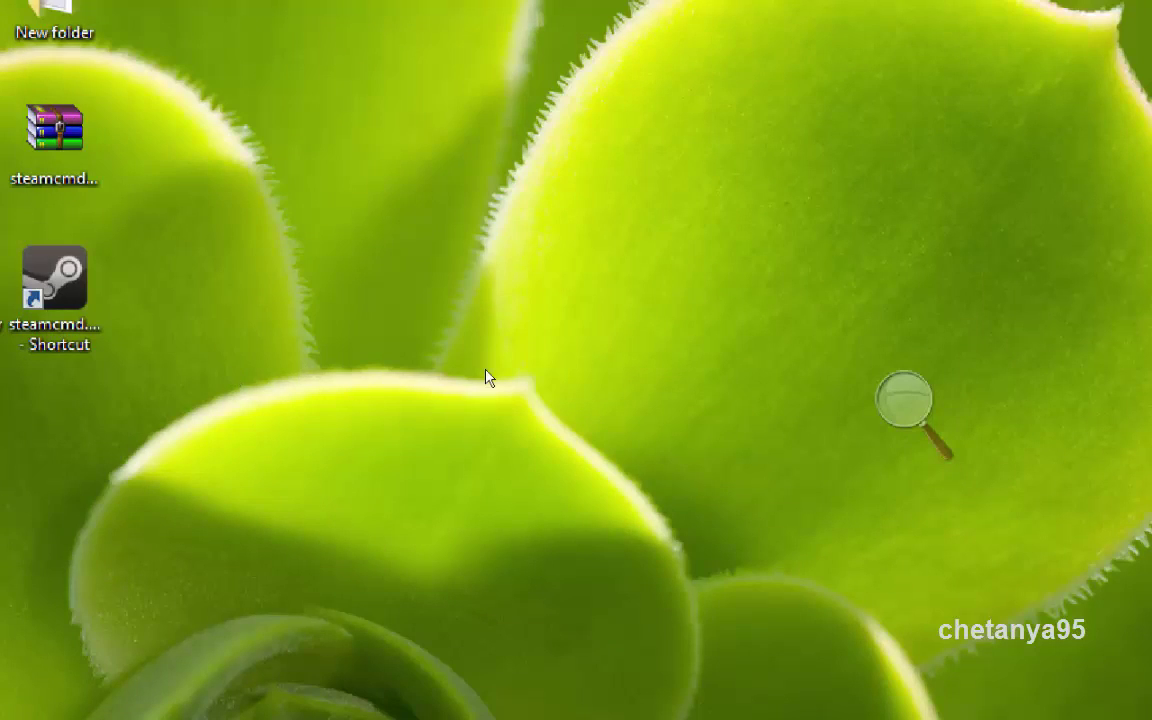
key("super+plus")
key("super+minus")
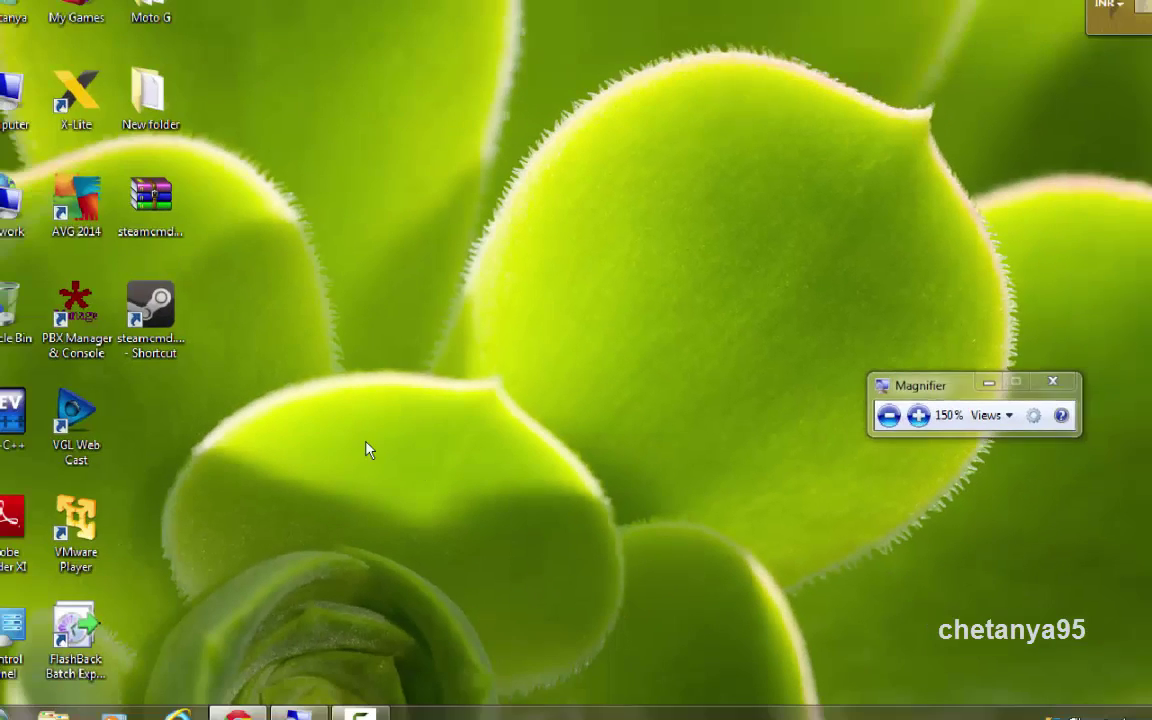
Step: Reset the magnification and check the size of the steamcmd folder on Local Disk (C:) in its properties
left_click(18, 710)
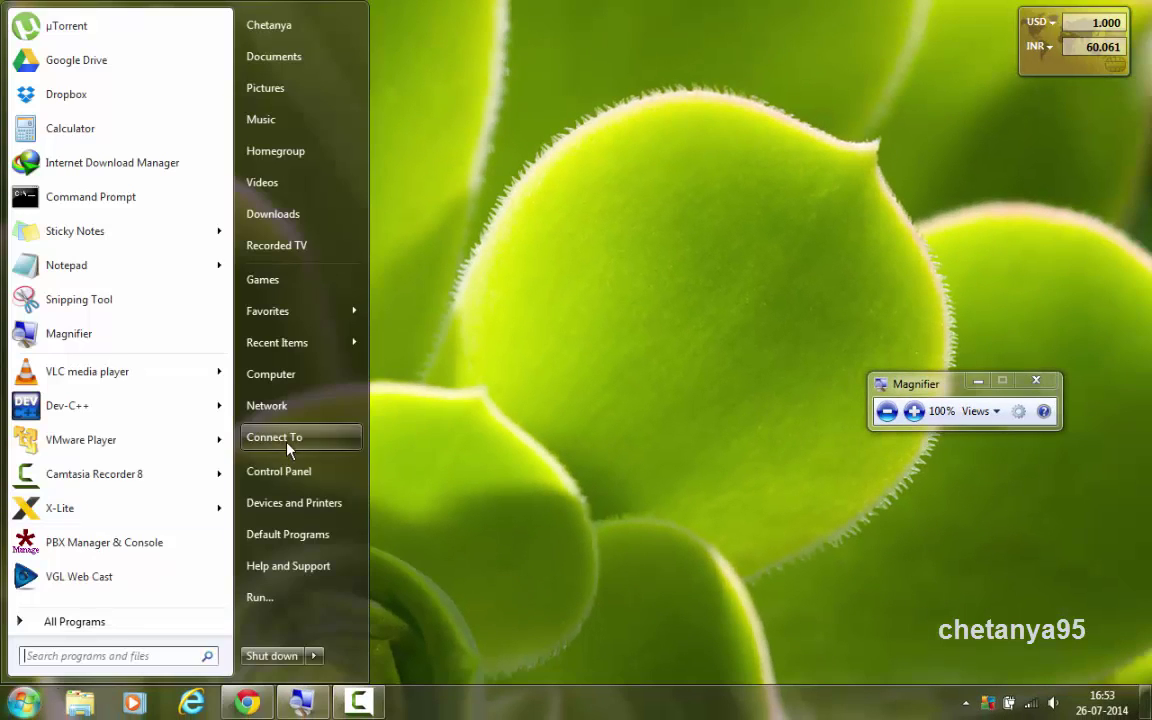
left_click(305, 374)
double_click(563, 230)
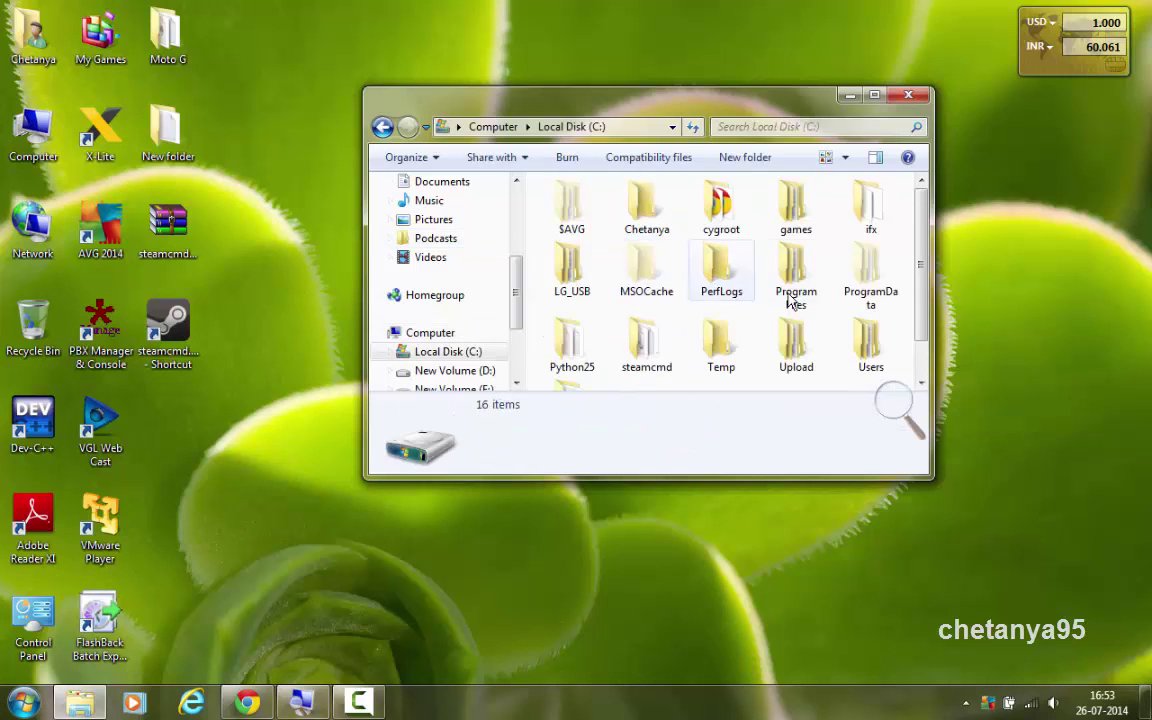
left_click(875, 96)
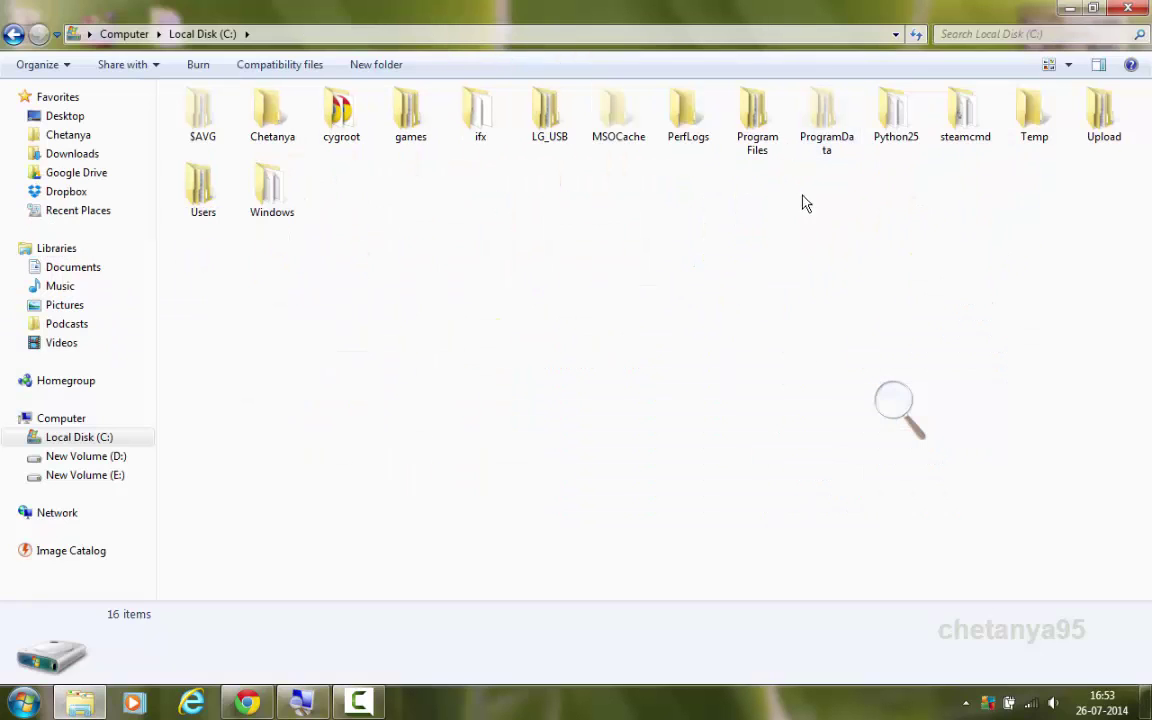
left_click(963, 112)
right_click(963, 138)
left_click(890, 630)
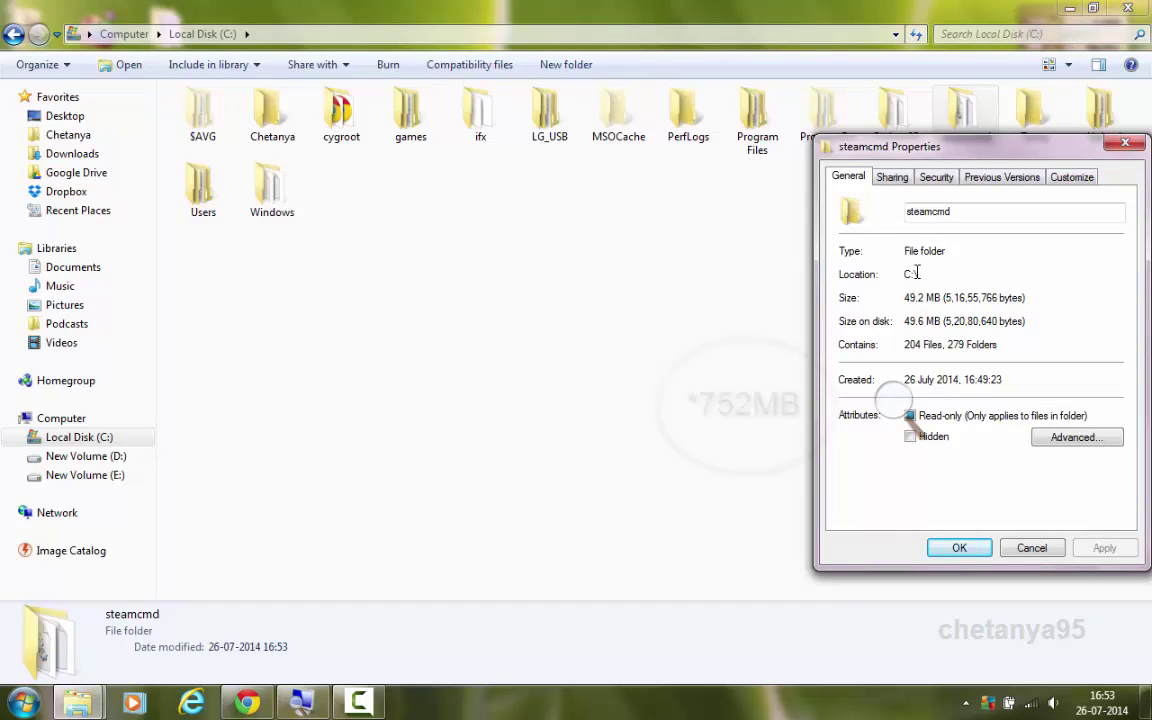
left_click(1127, 146)
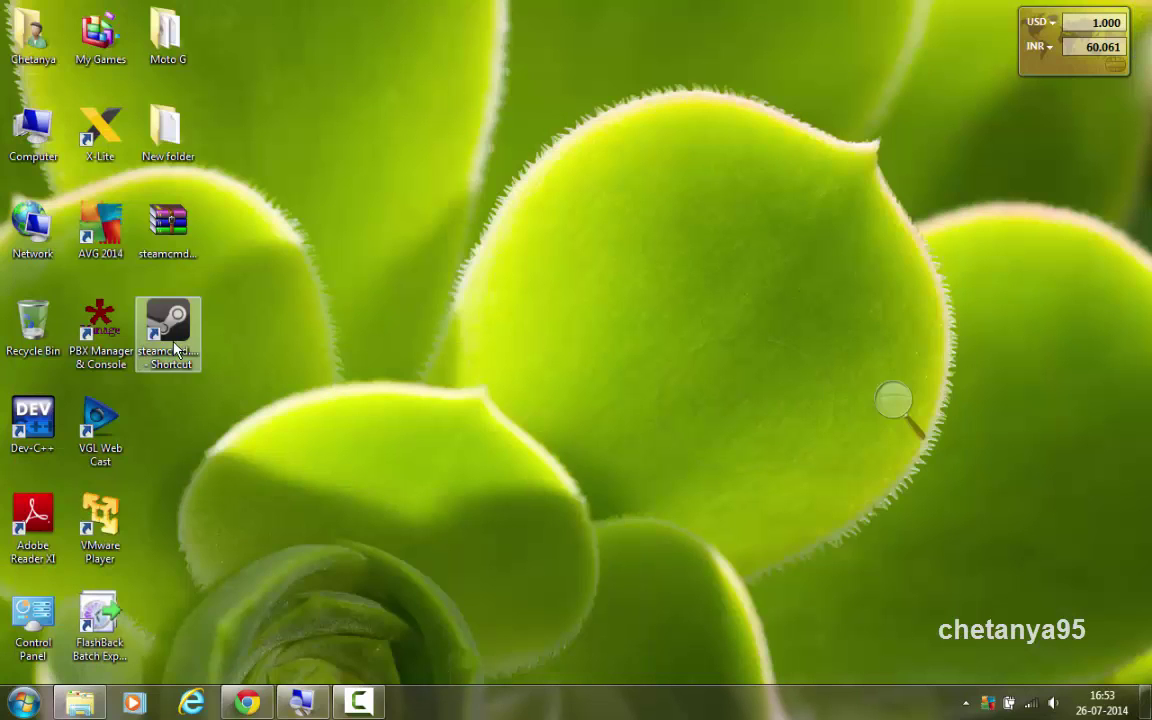
Step: Run SteamCMD from its desktop shortcut and magnify the console to follow the server installation
double_click(176, 348)
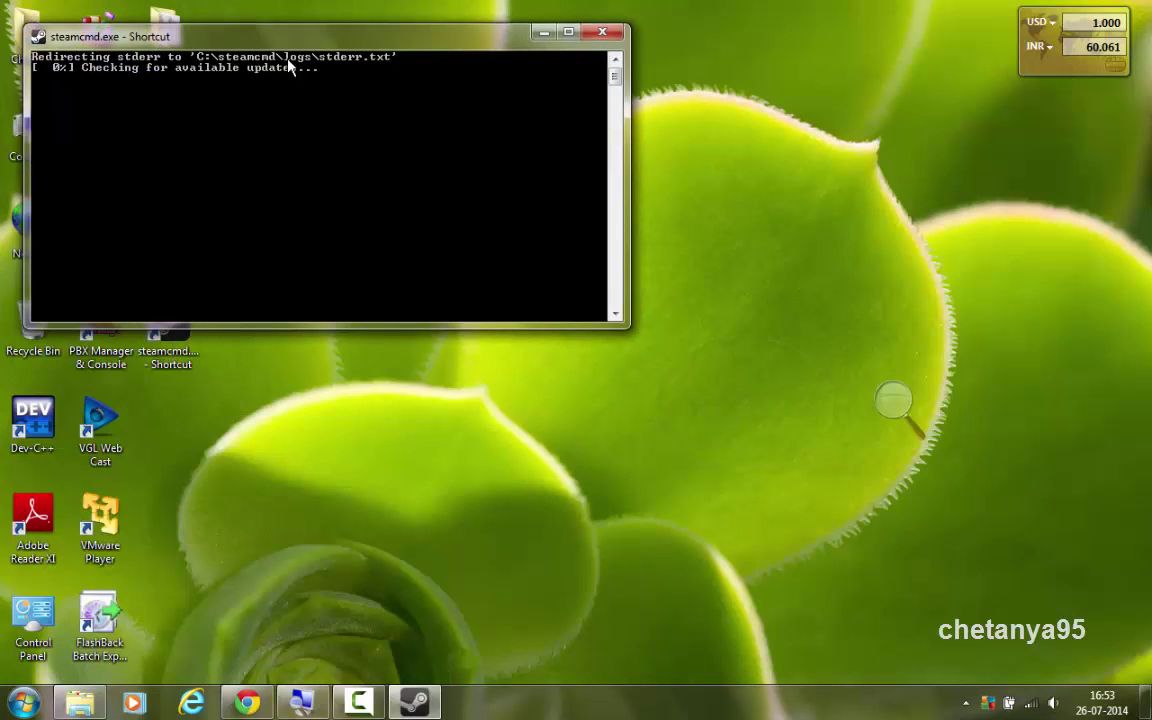
left_click_drag(323, 40, 427, 130)
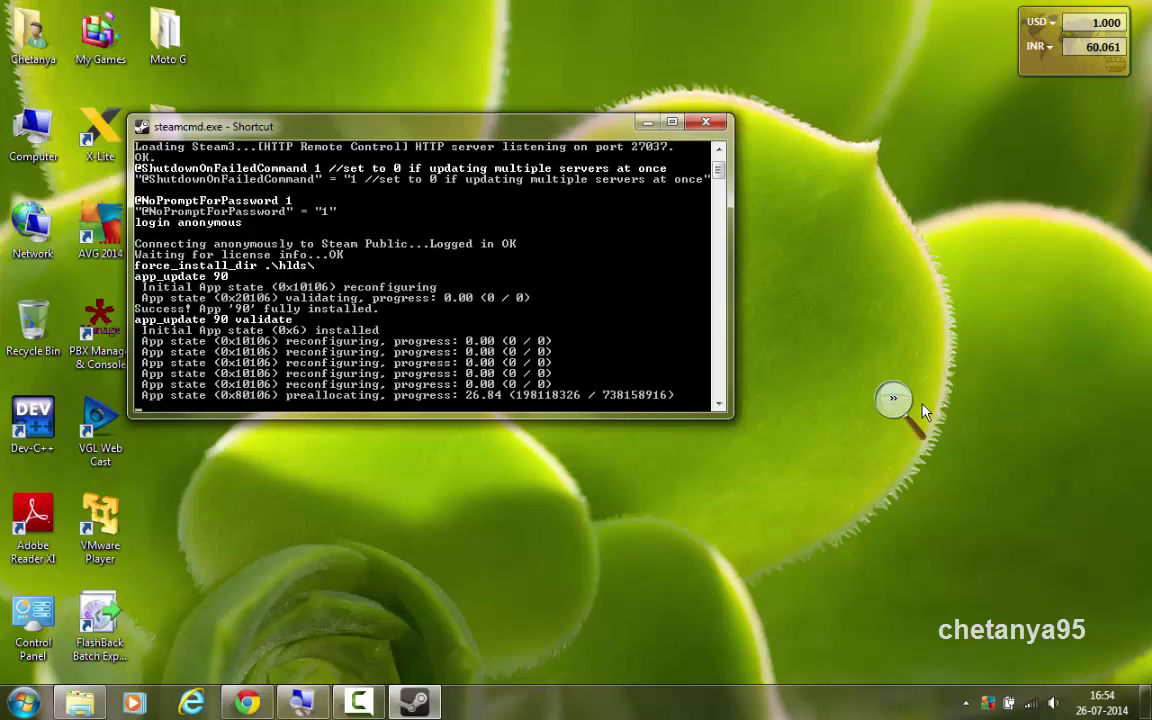
left_click(892, 401)
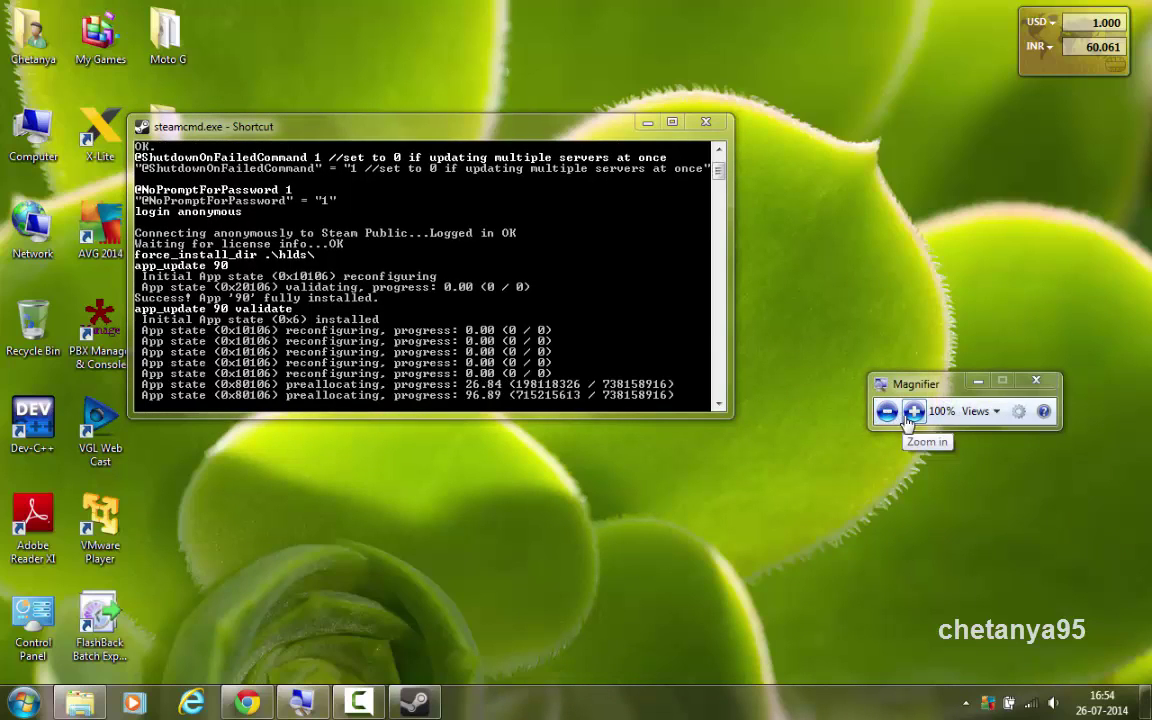
left_click(913, 412)
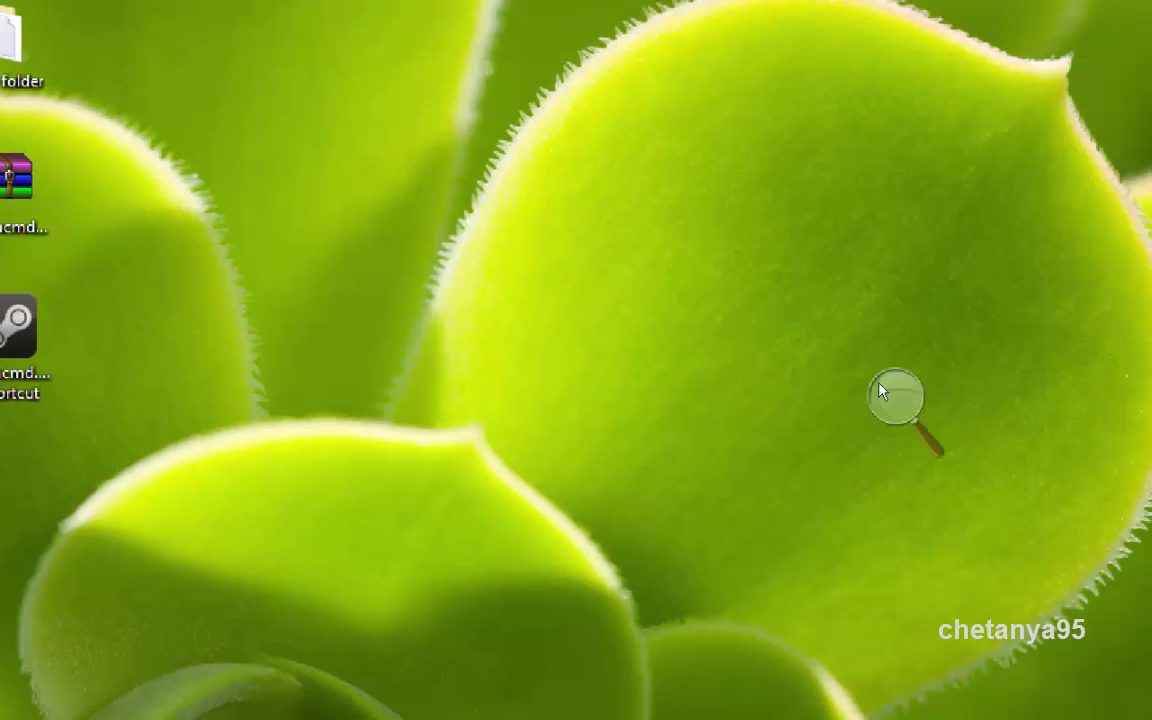
left_click(768, 386)
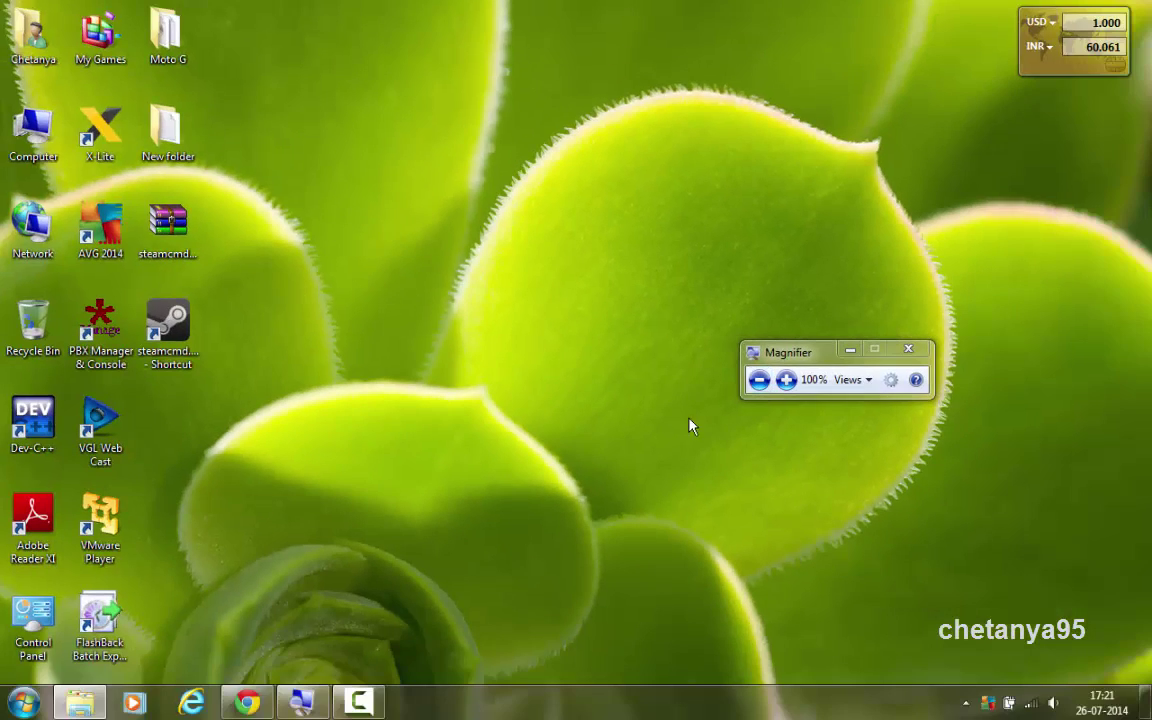
Step: Recheck the size of the steamcmd folder on Local Disk (C:) after the server installation
key("alt+Tab")
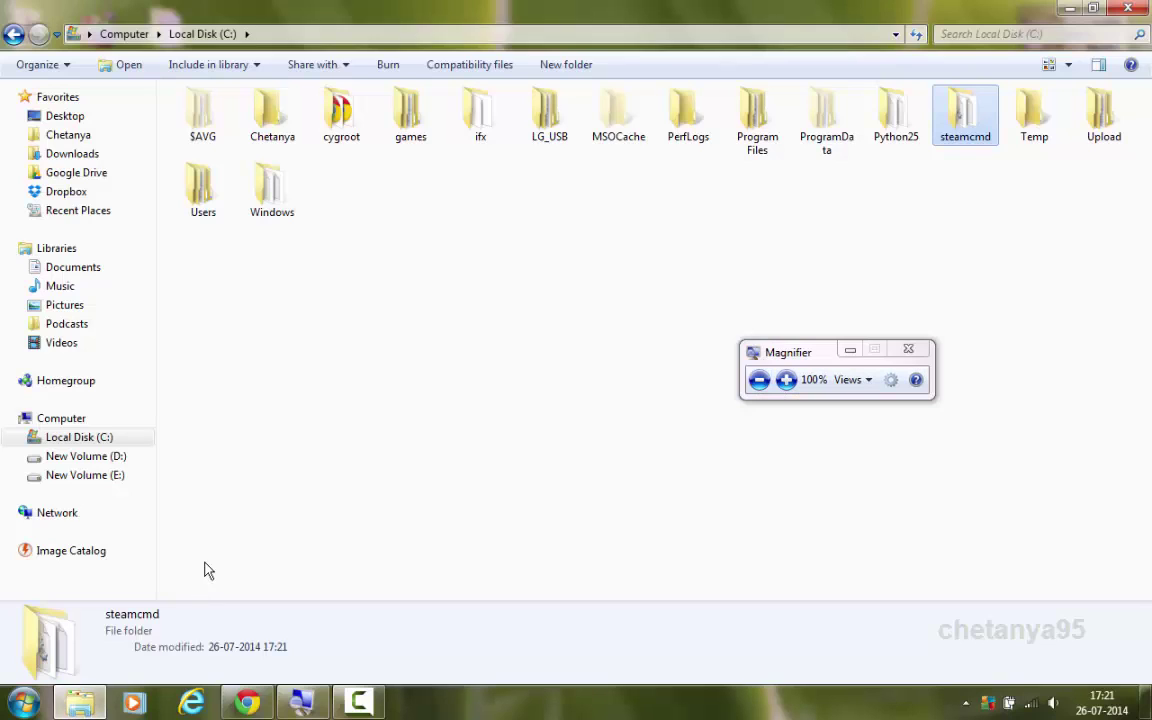
right_click(965, 115)
left_click(888, 607)
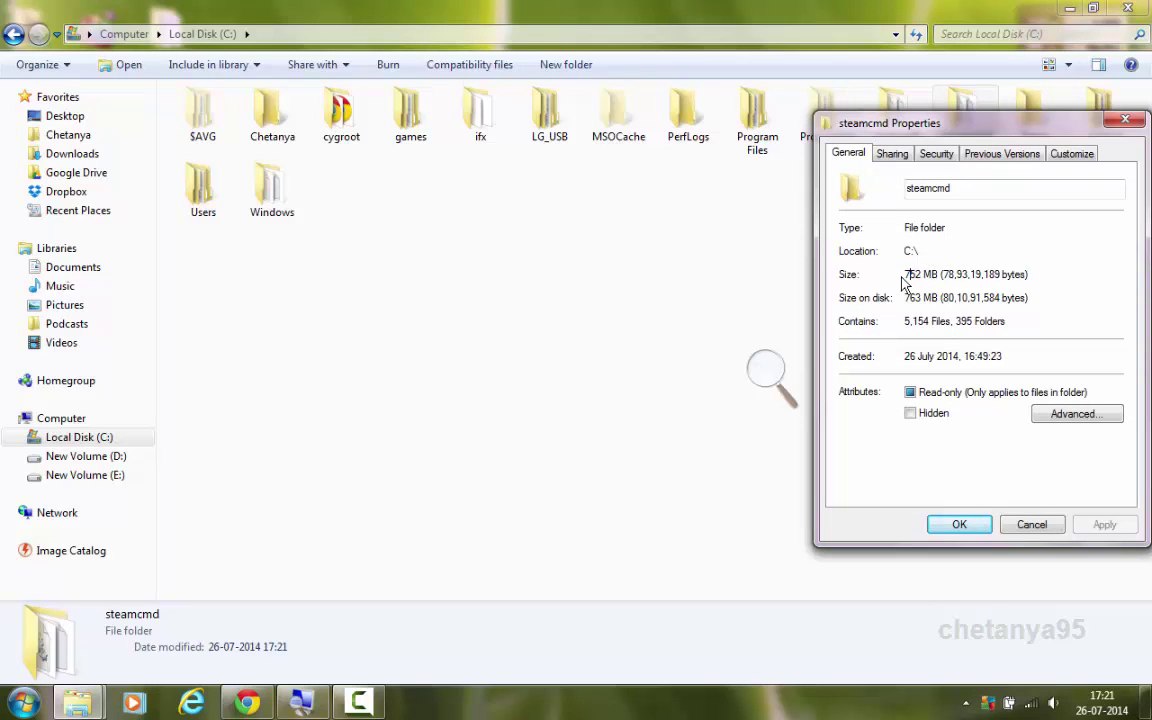
left_click_drag(917, 272, 1023, 265)
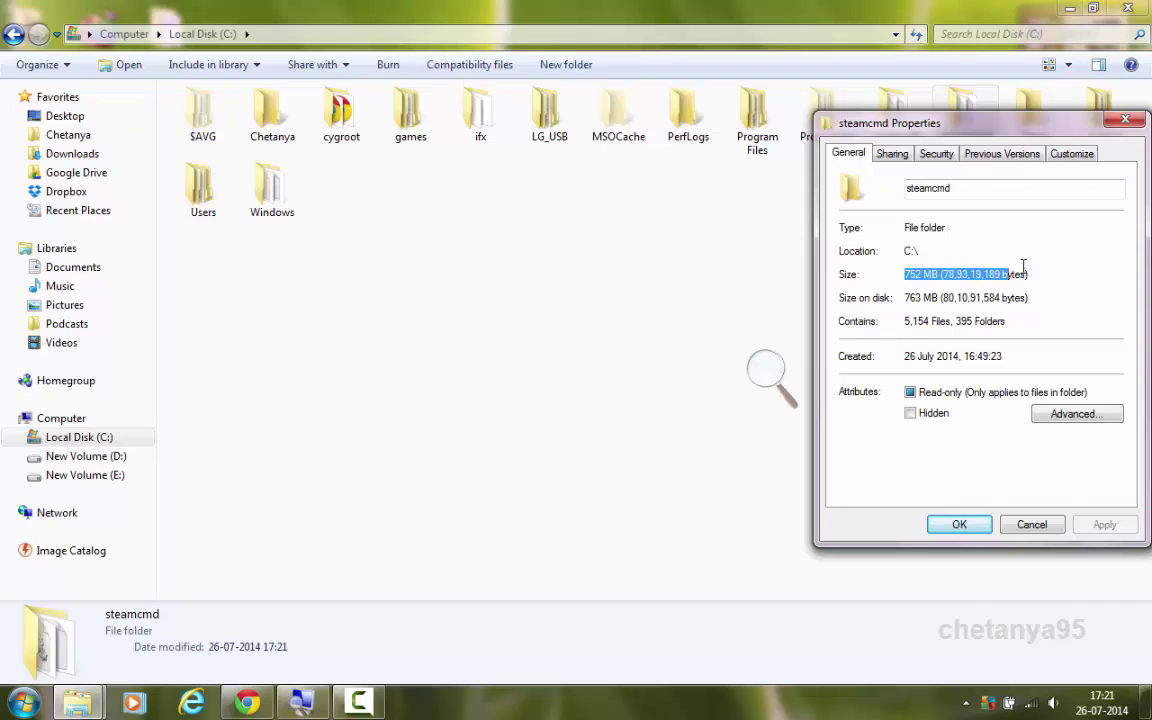
left_click(960, 525)
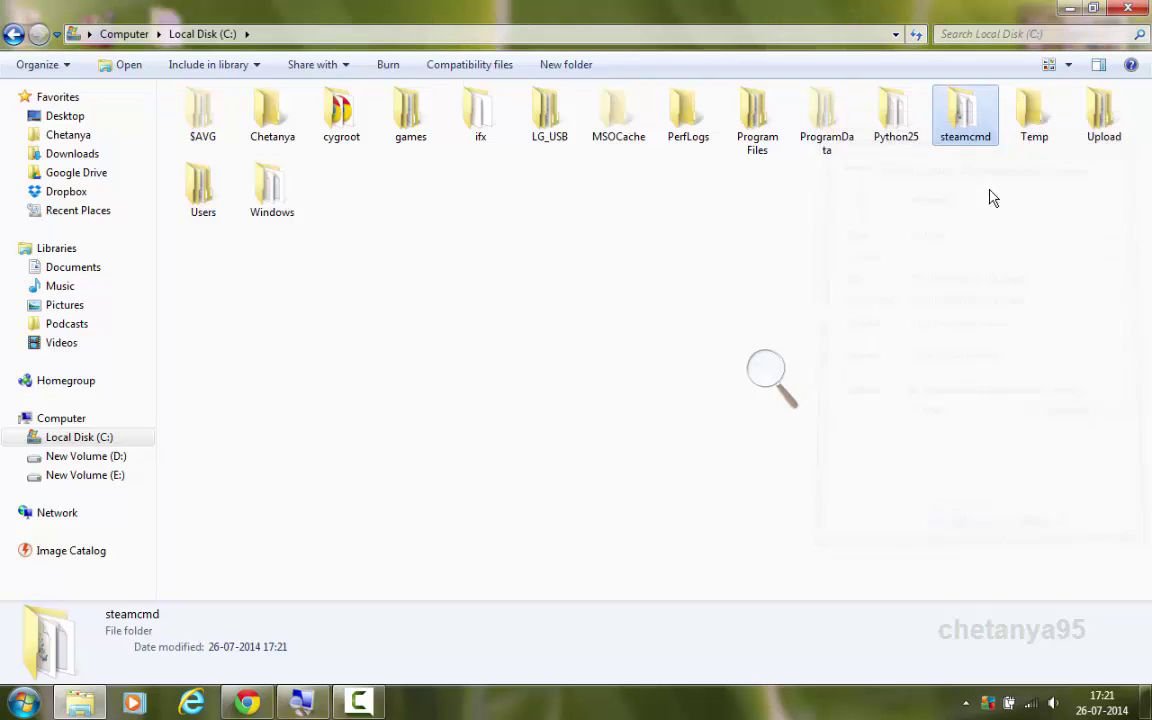
Step: Examine the contents of the steamcmd folder and its hlds subfolder, and return to Local Disk (C:)
double_click(958, 150)
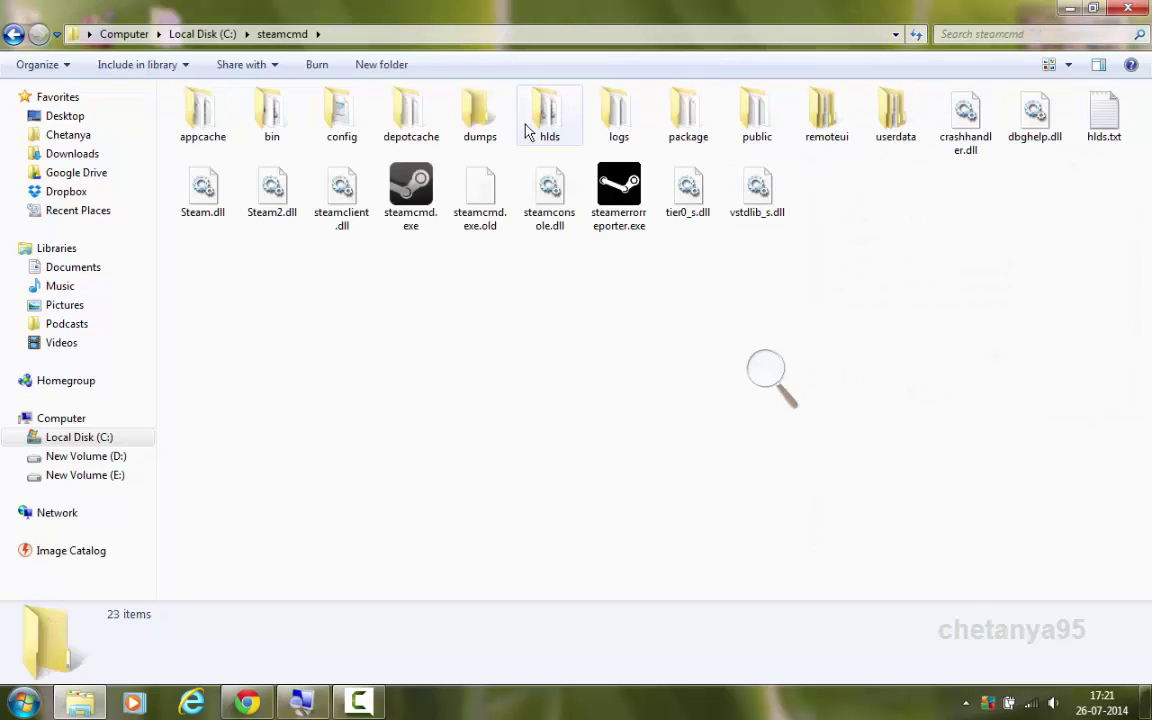
left_click(533, 130)
double_click(533, 126)
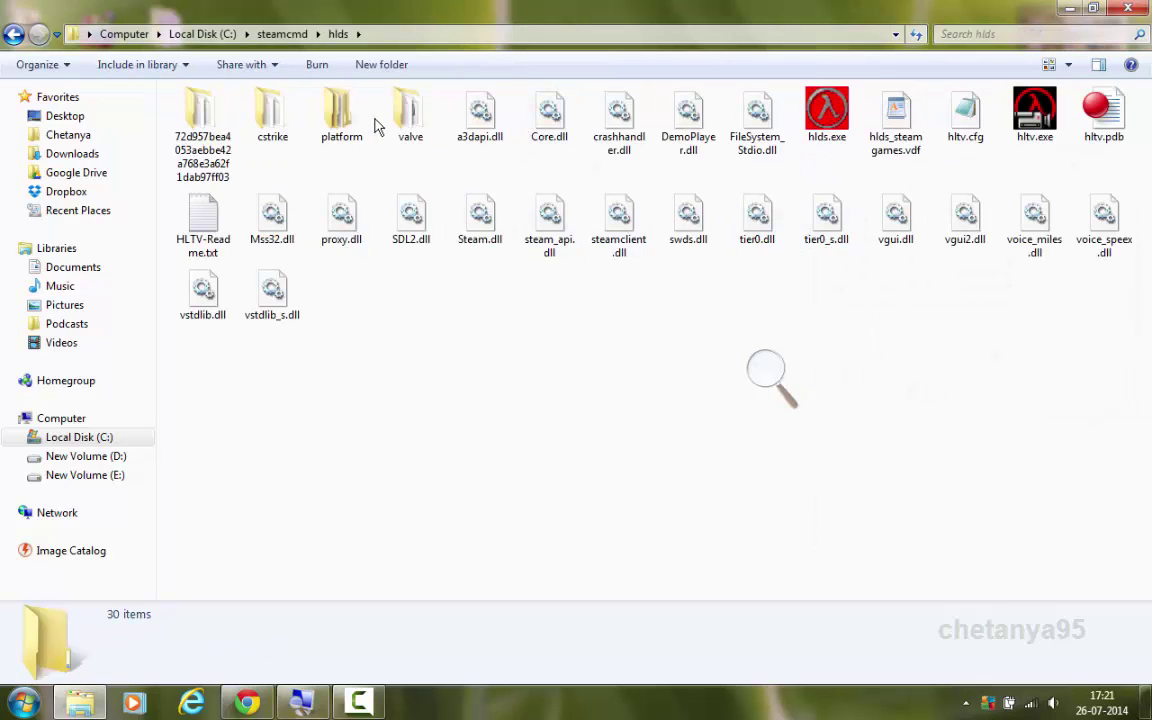
left_click(14, 36)
left_click(14, 36)
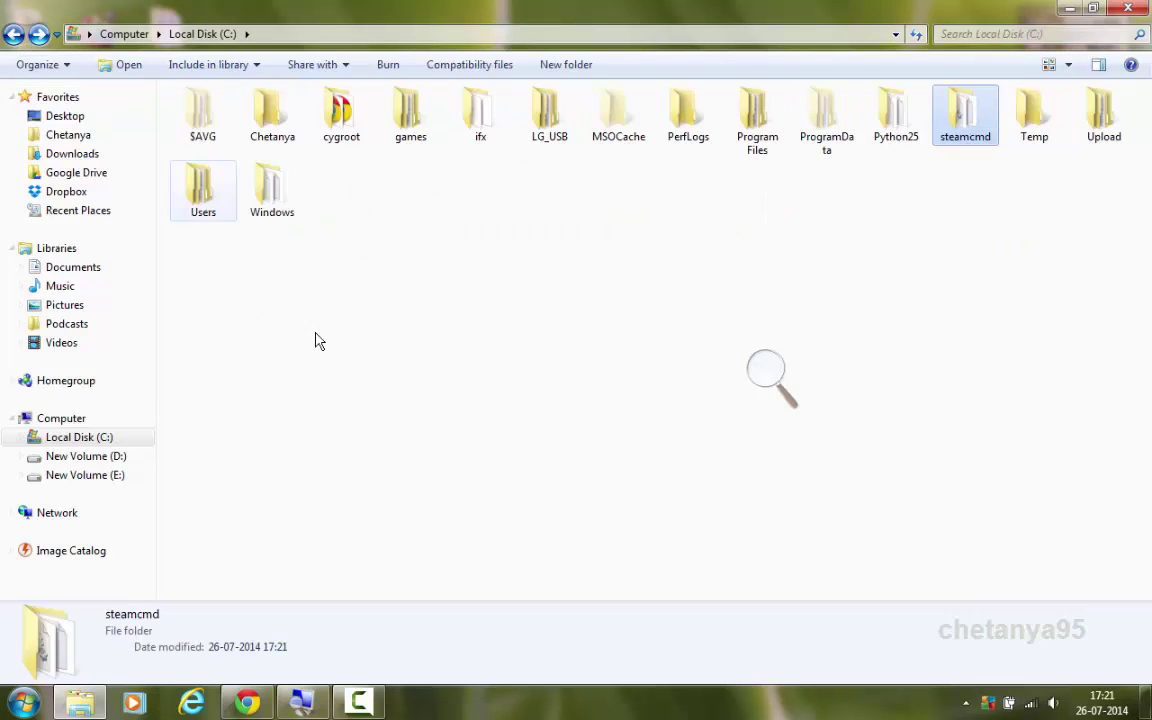
Step: Show the desktop and switch to the SteamCMD wiki page in Chrome
key("super+d")
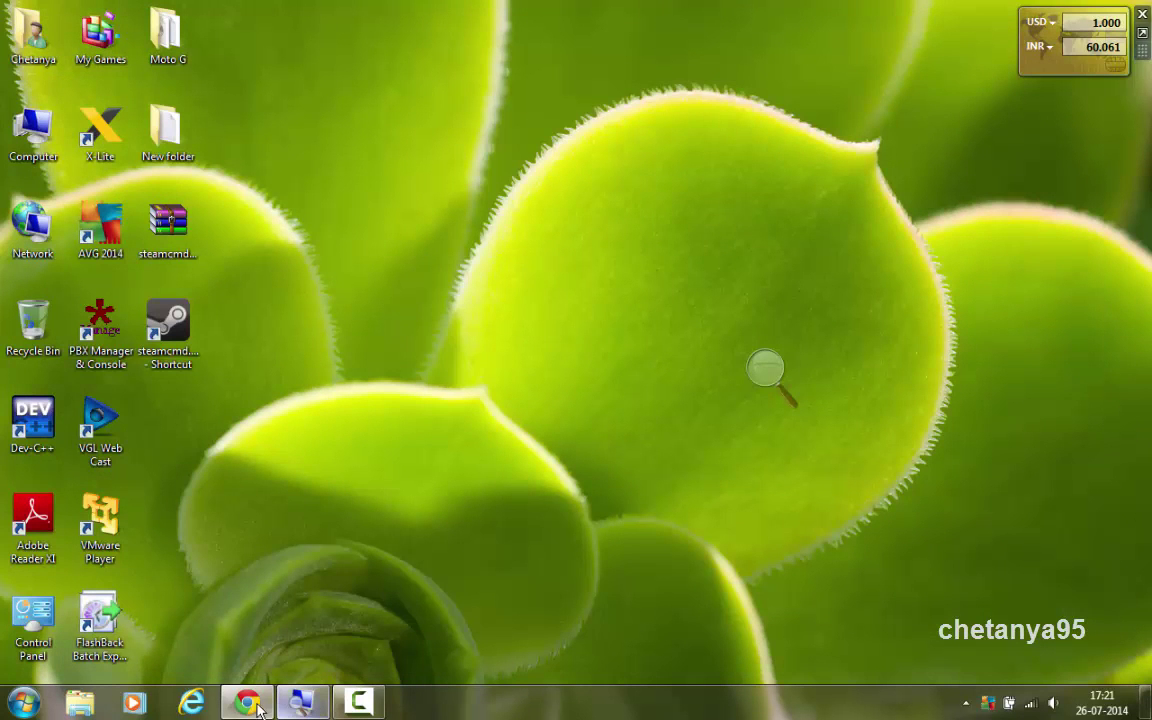
mouse_move(258, 707)
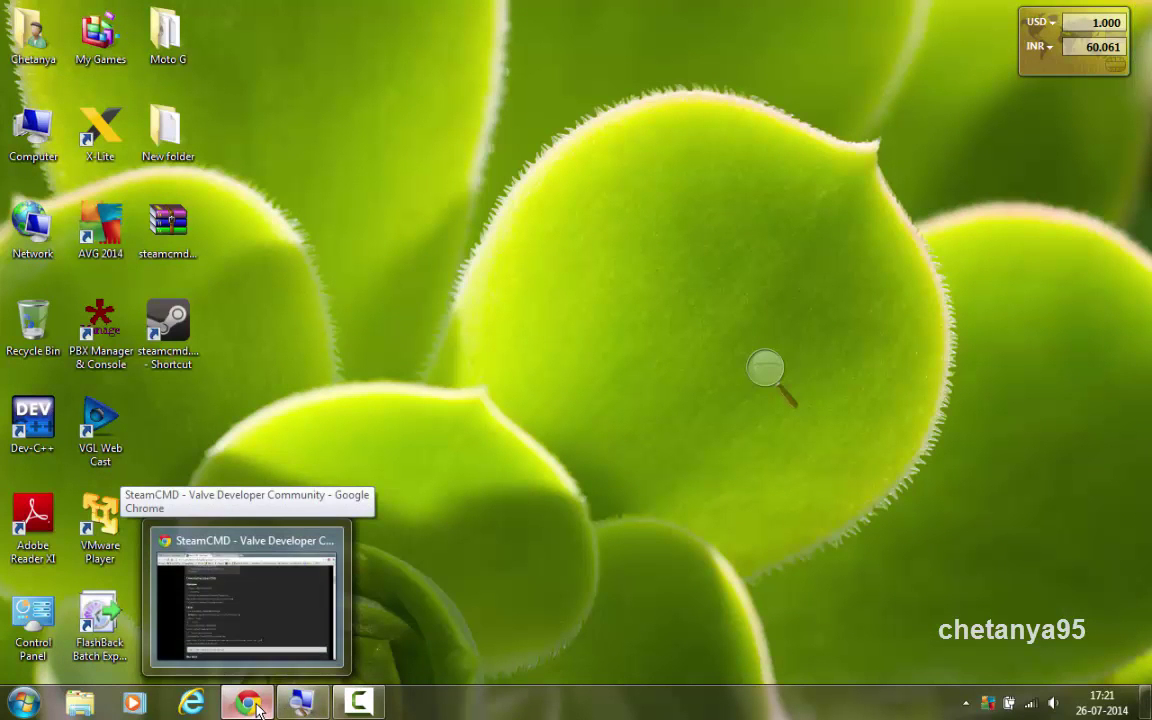
left_click(228, 632)
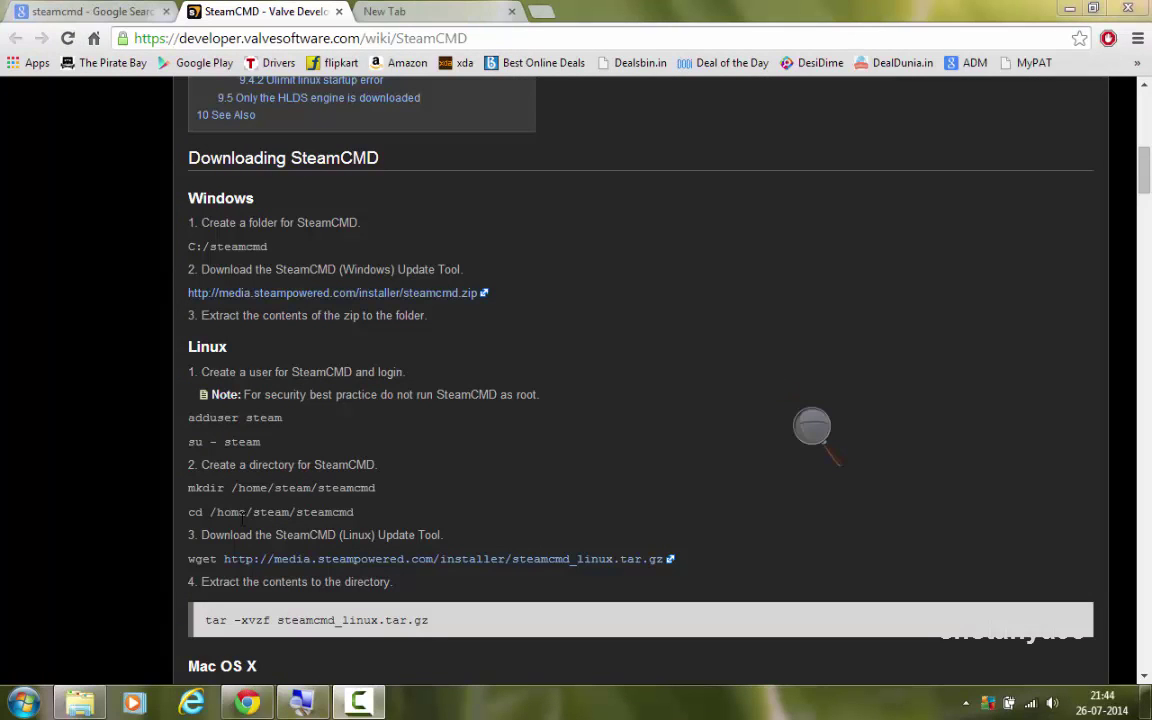
Step: In File Explorer, copy the steamcmd folder on Local Disk (C:) and create a folder named backup steamcmd there
left_click(80, 703)
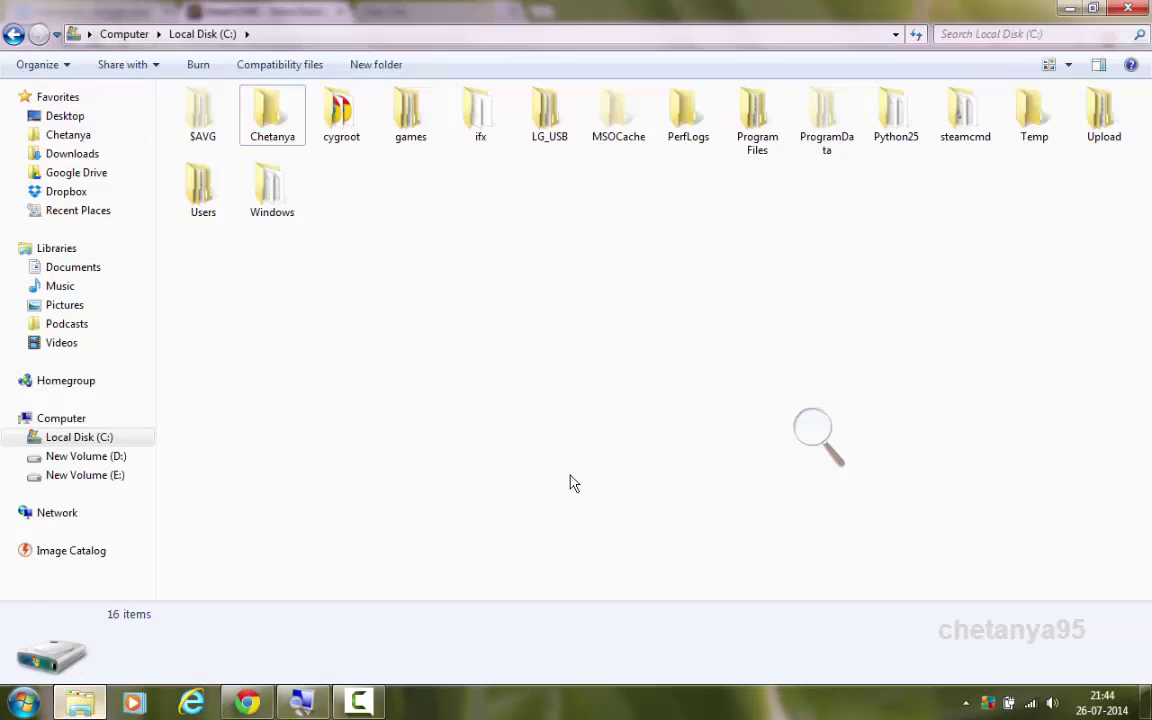
left_click(975, 122)
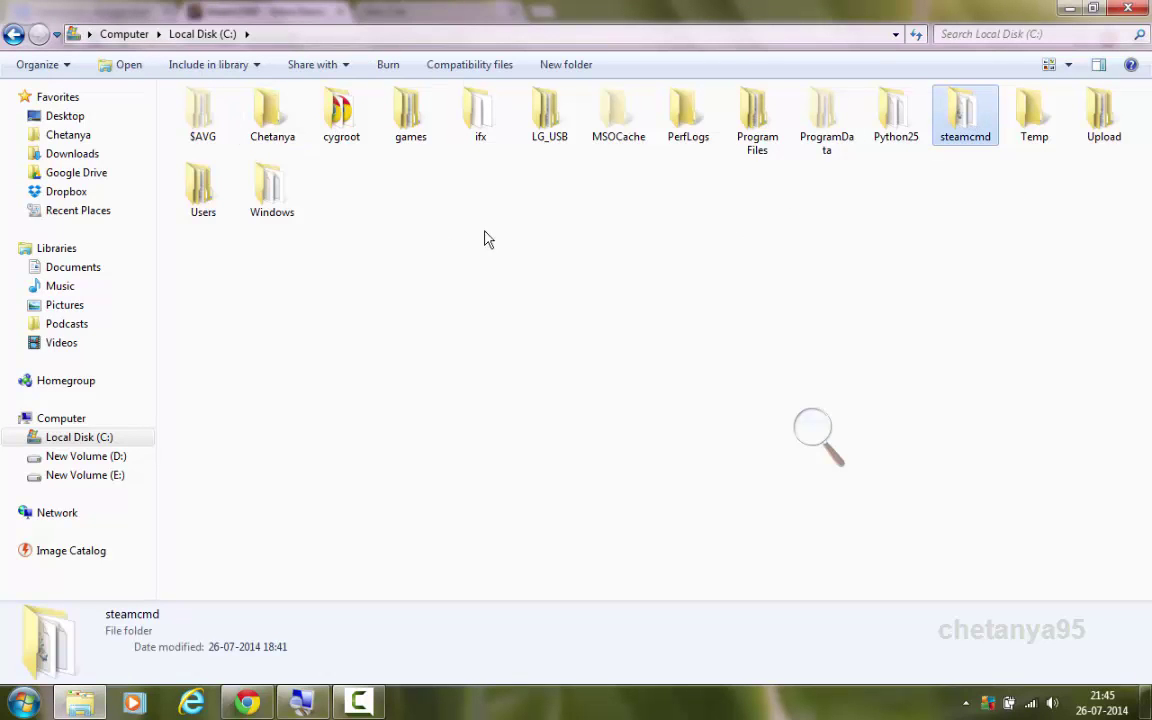
right_click(432, 241)
mouse_move(724, 470)
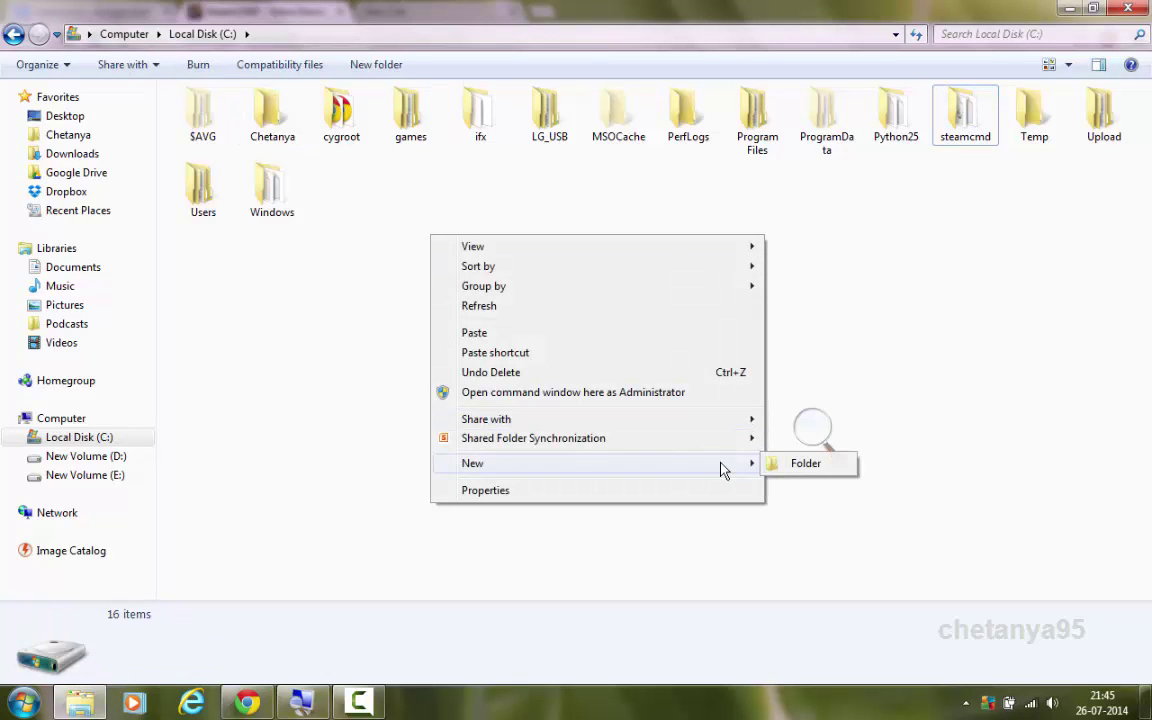
left_click(780, 464)
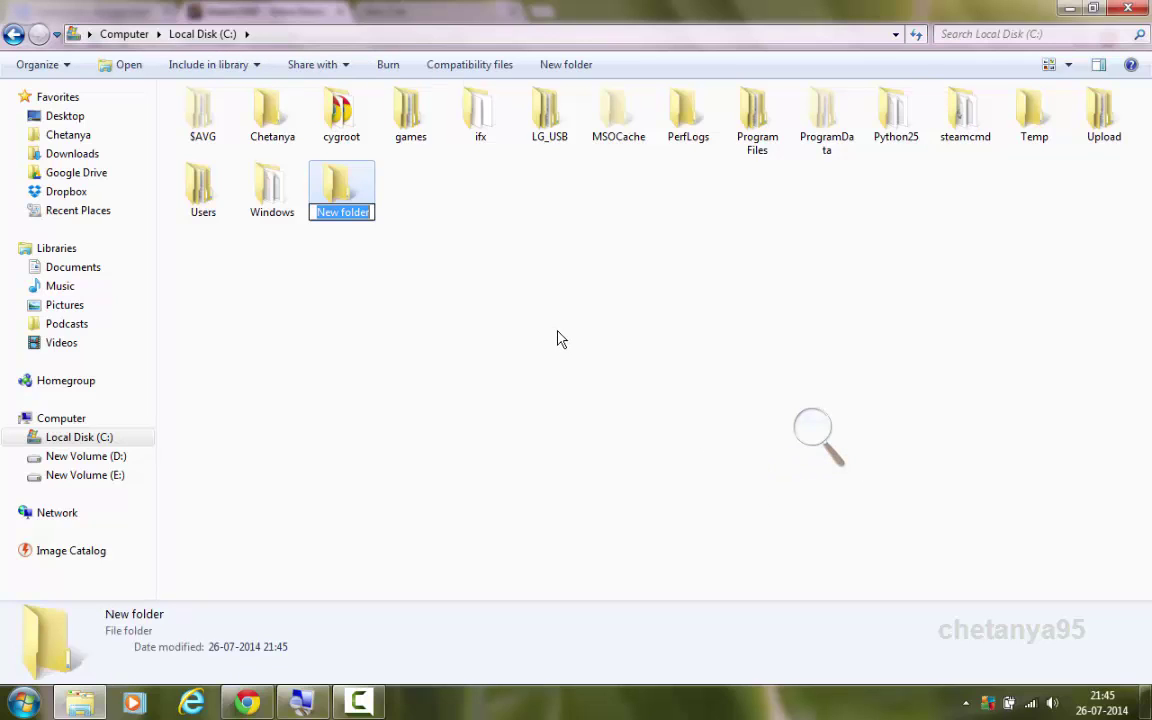
type("backup steamcd")
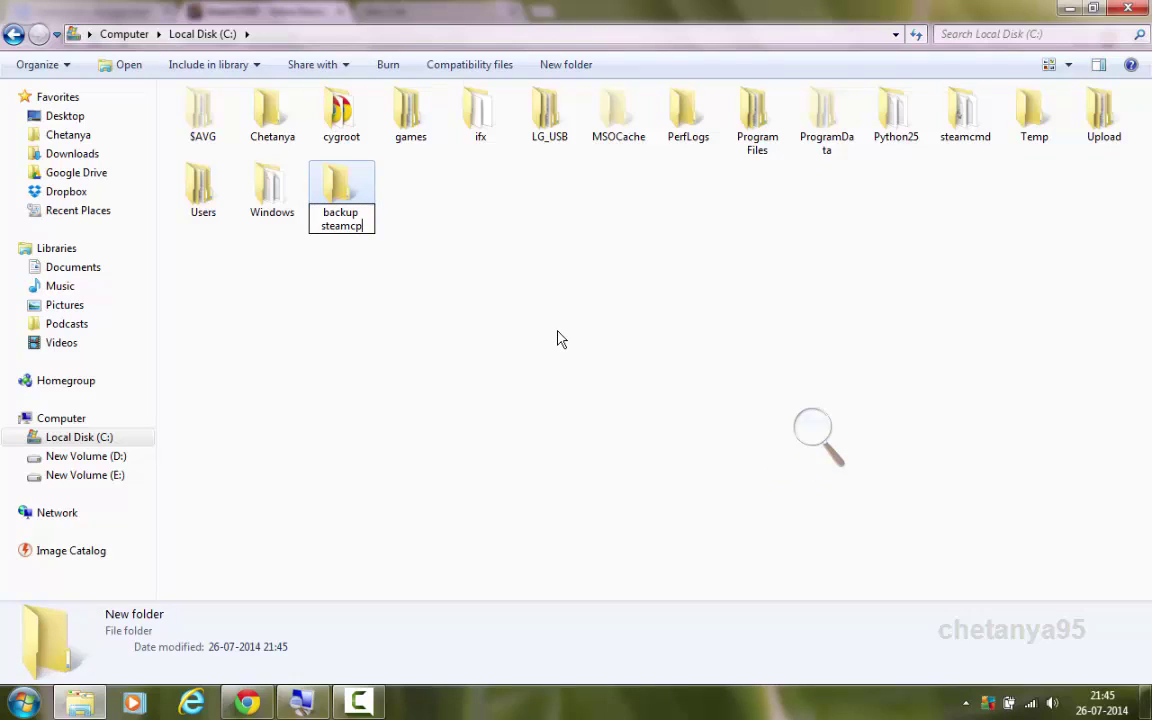
key("BackSpace")
type("md")
key("Return")
Step: Paste the copied steamcmd folder into backup steamcmd and minimize the open windows
key("Return")
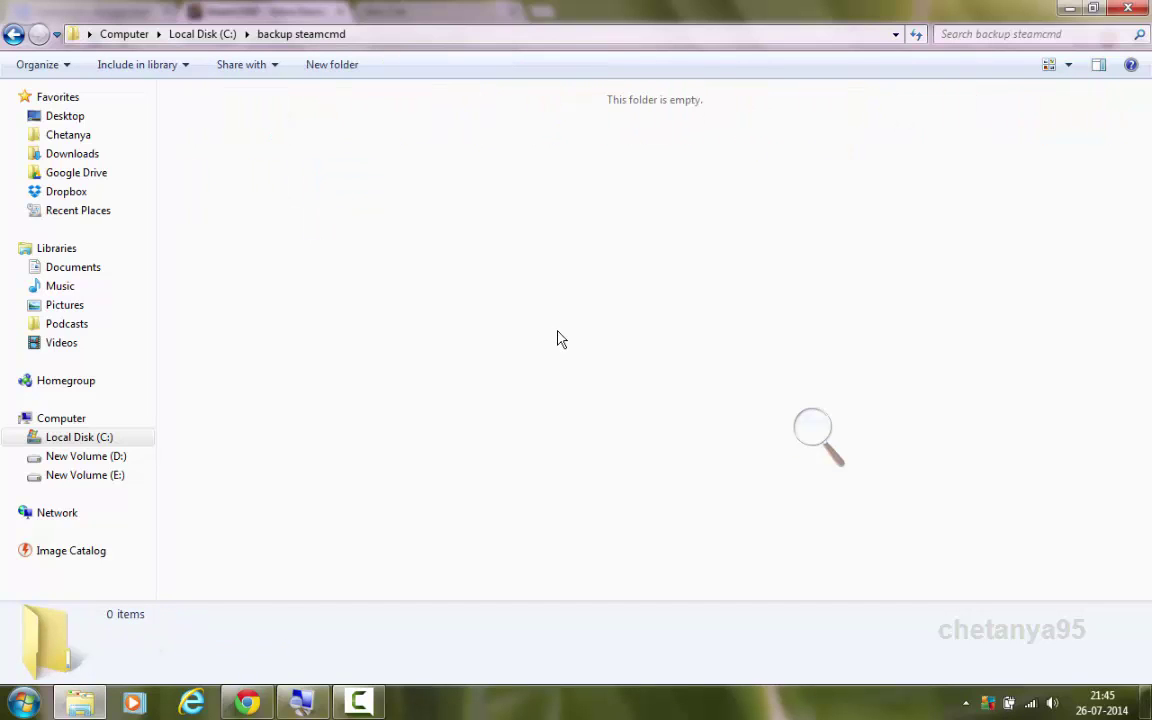
key("ctrl+v")
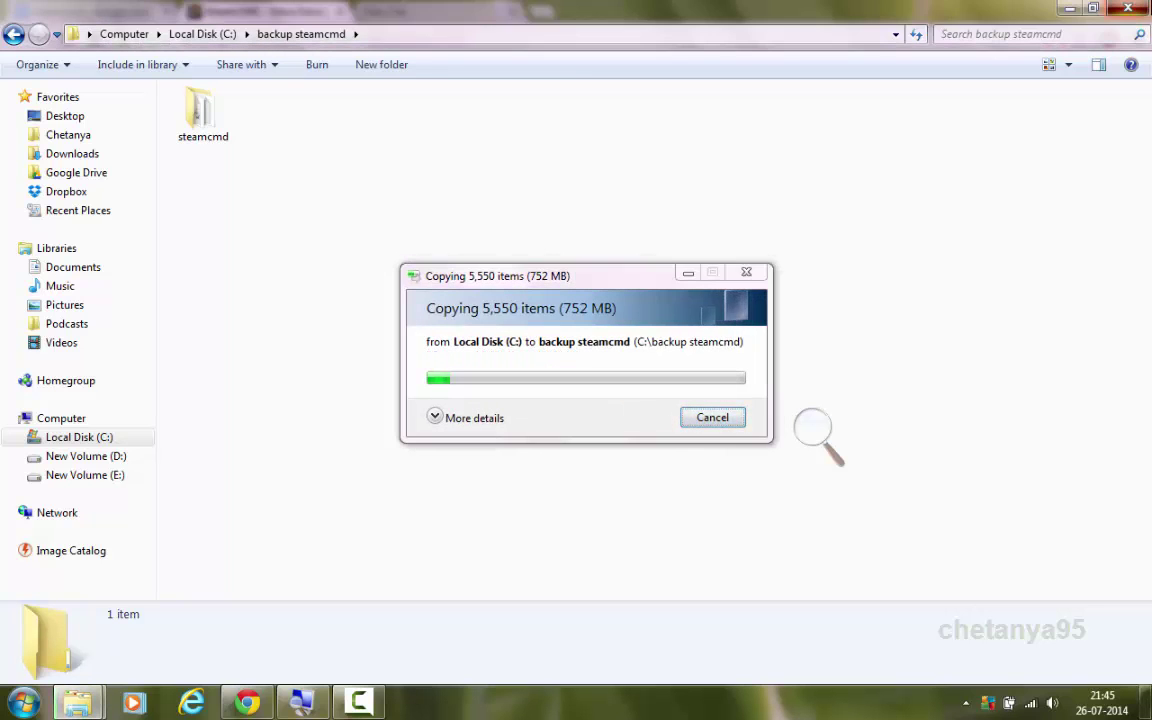
left_click(1069, 8)
left_click(1069, 8)
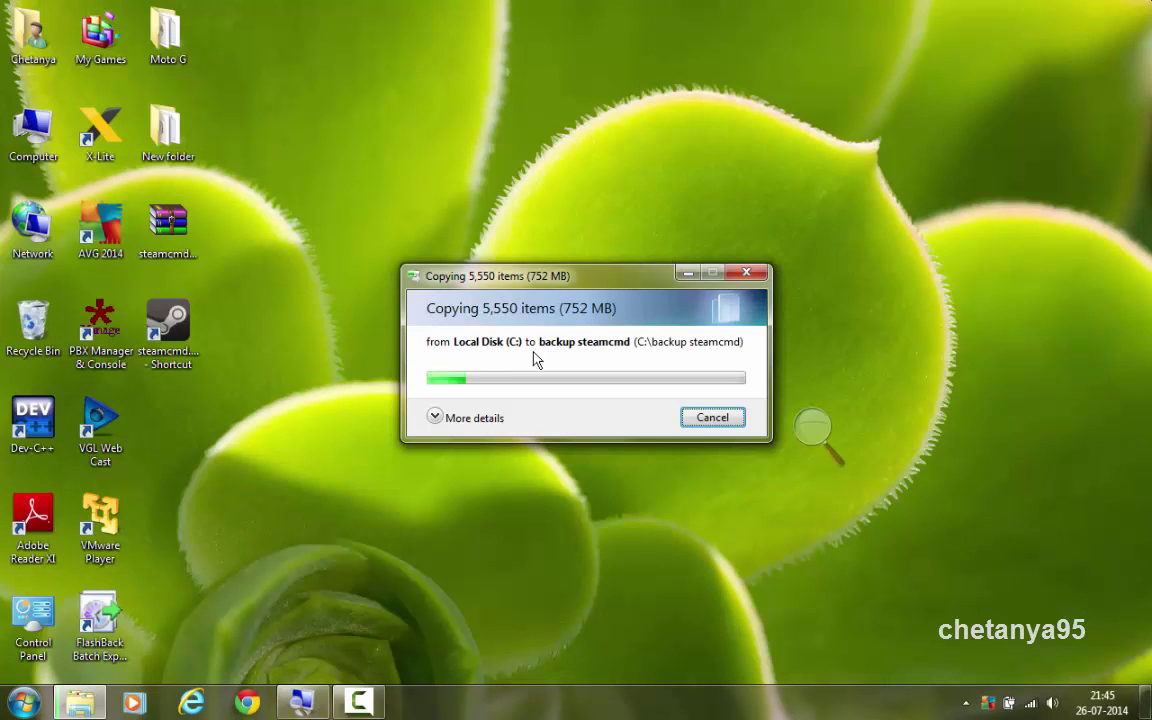